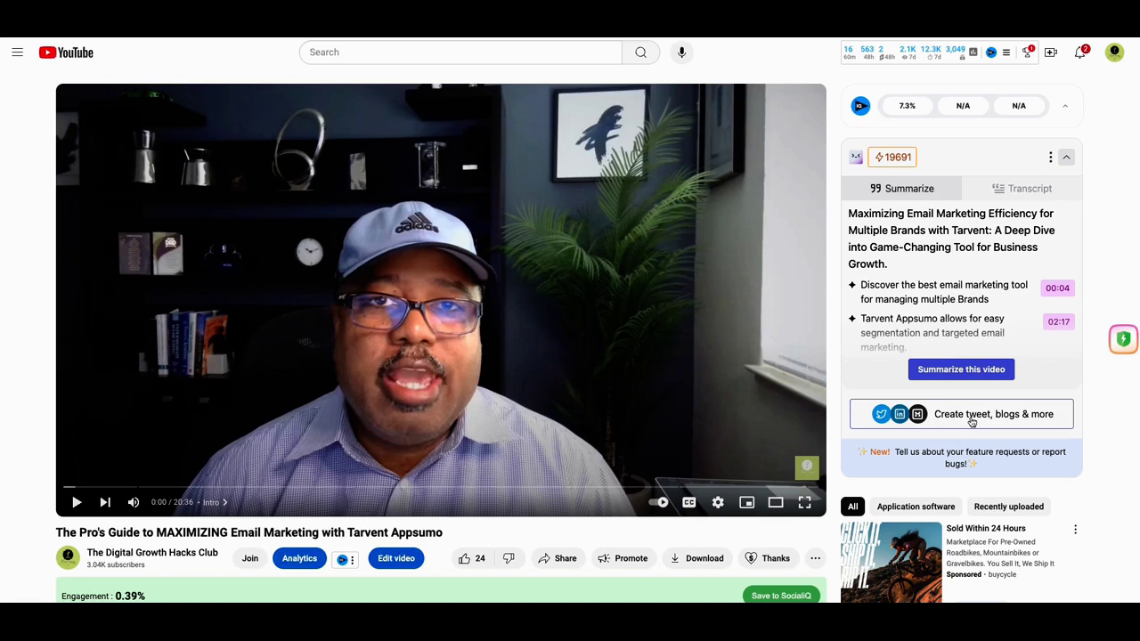
Generate a blog post from the Tarvent email marketing video with the AI sidebar's content creation options.
click(972, 419)
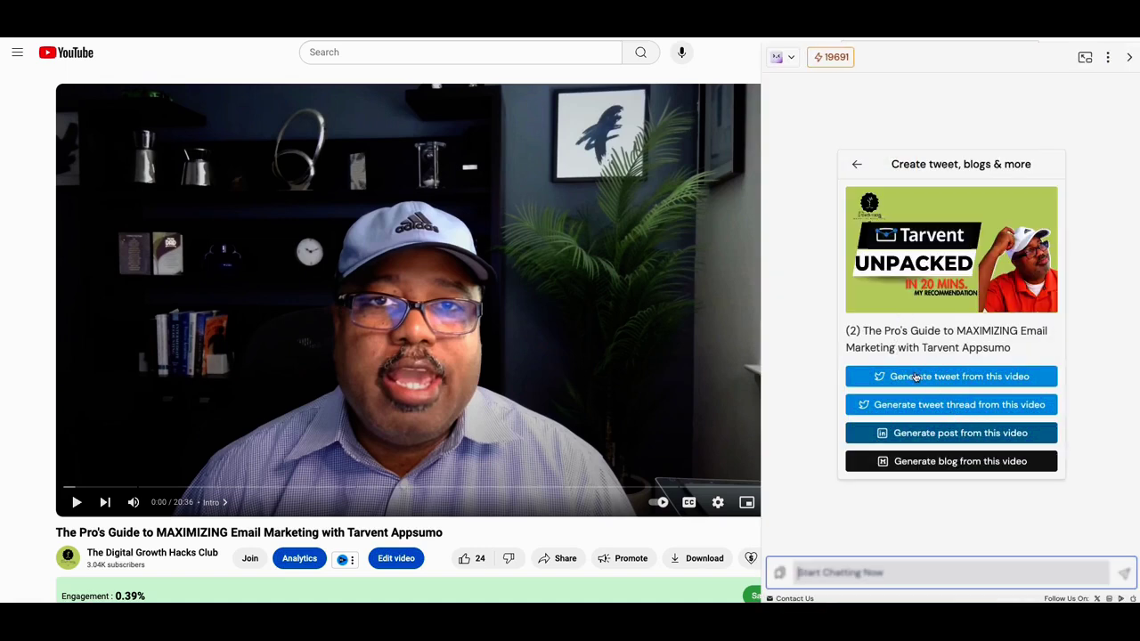
click(934, 462)
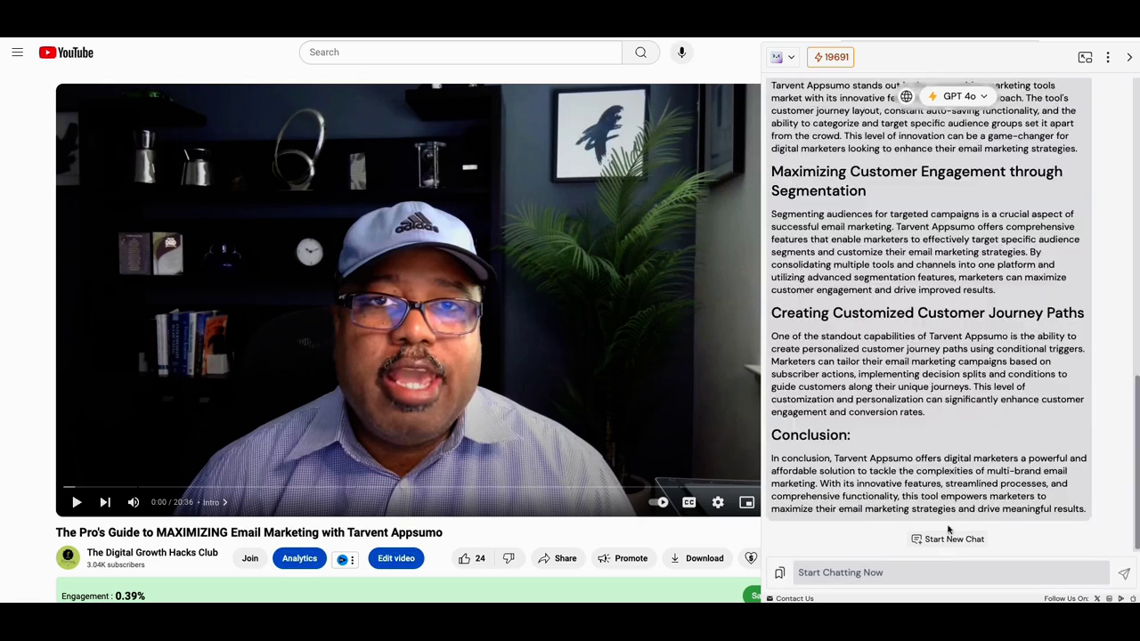
Review the generated blog post in the AI sidebar, from its SEO meta title, description and keywords through the conclusion.
scroll(974, 450, up, 10)
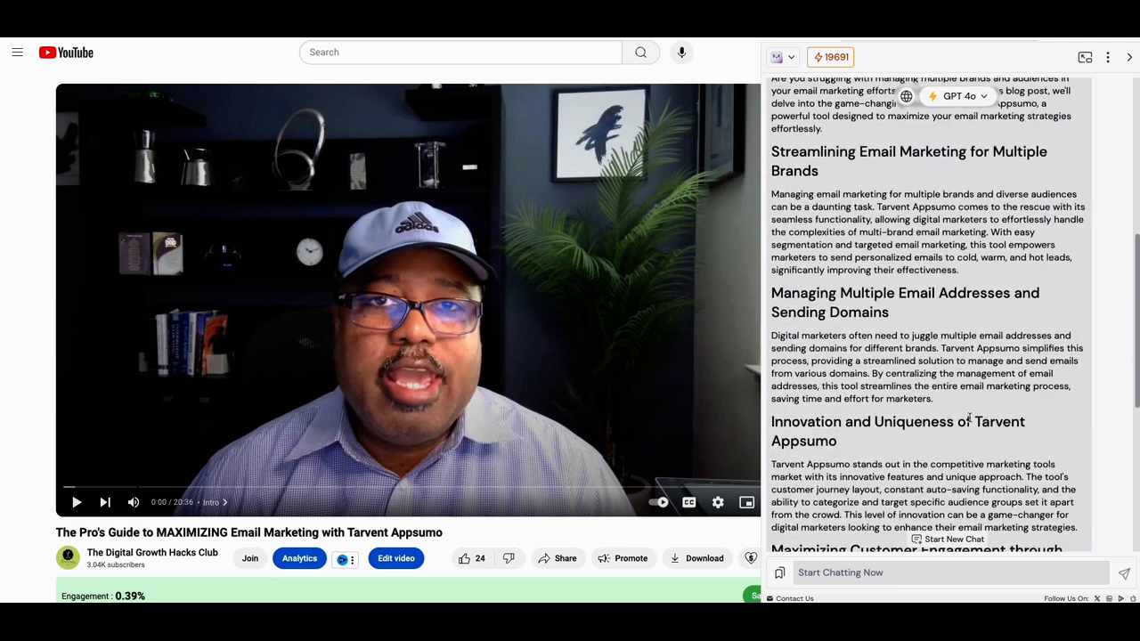
scroll(972, 415, up, 4)
scroll(972, 419, down, 3)
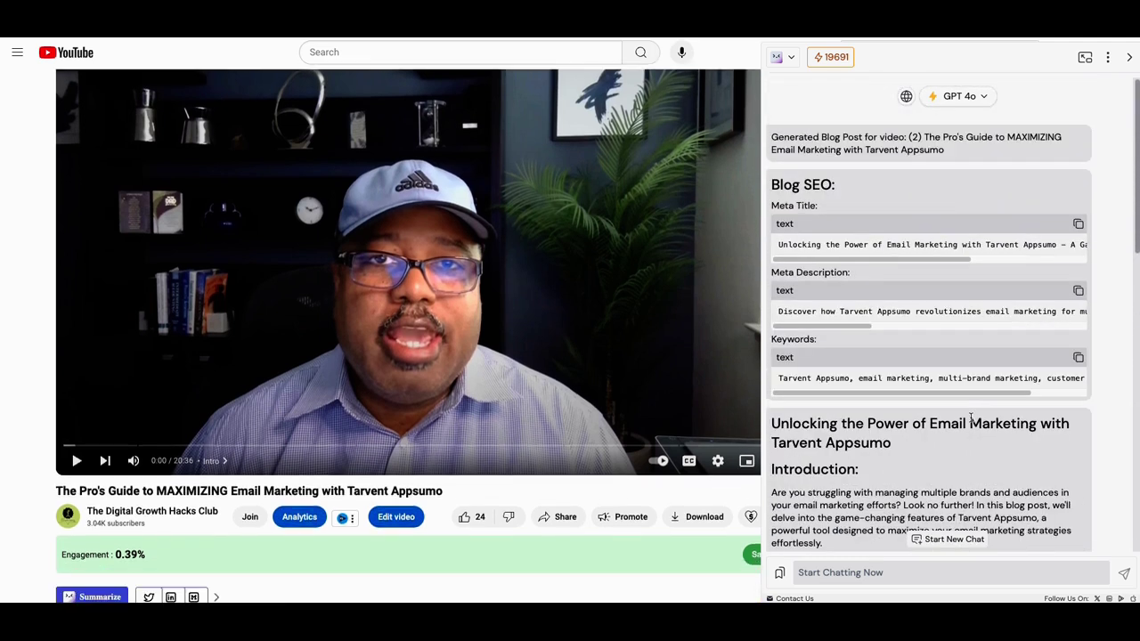
scroll(1042, 441, down, 1)
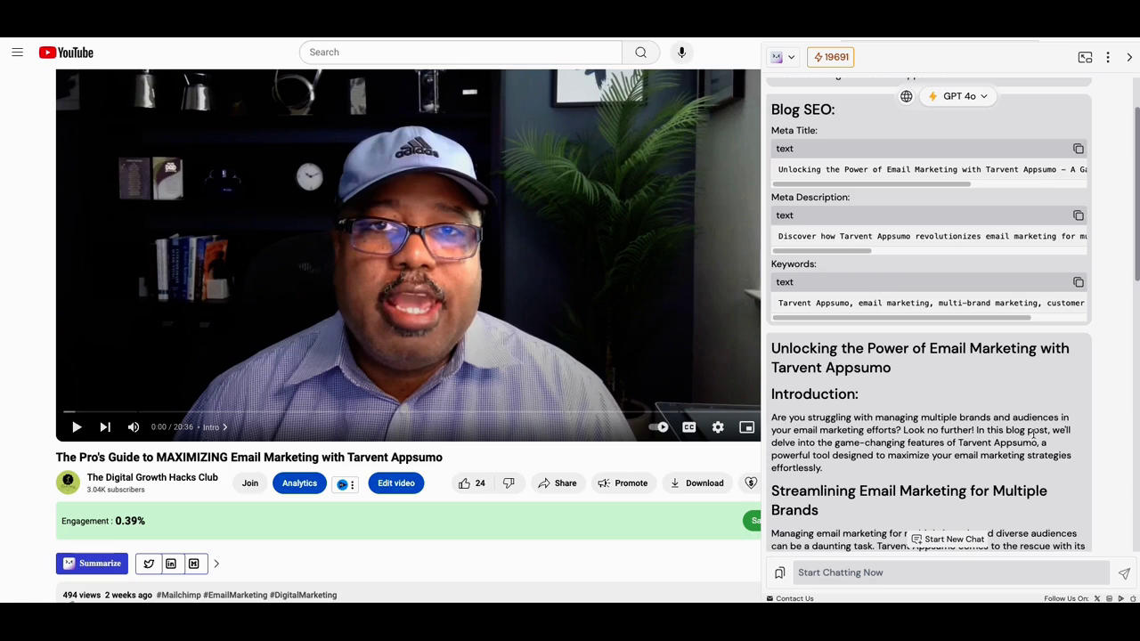
scroll(1032, 434, down, 3)
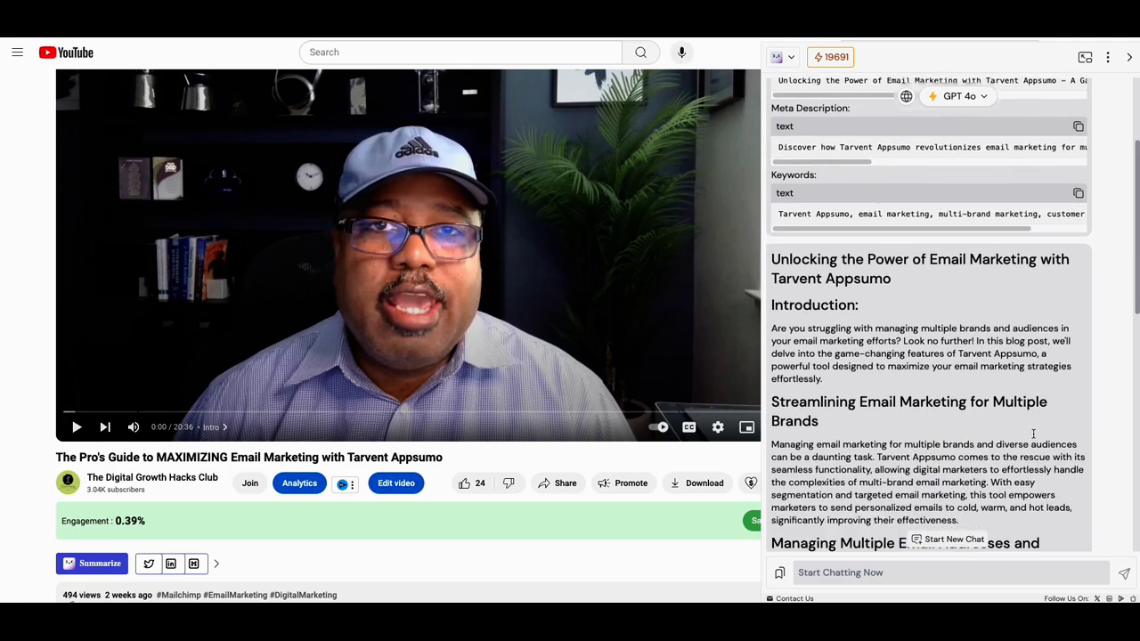
scroll(1033, 434, up, 1)
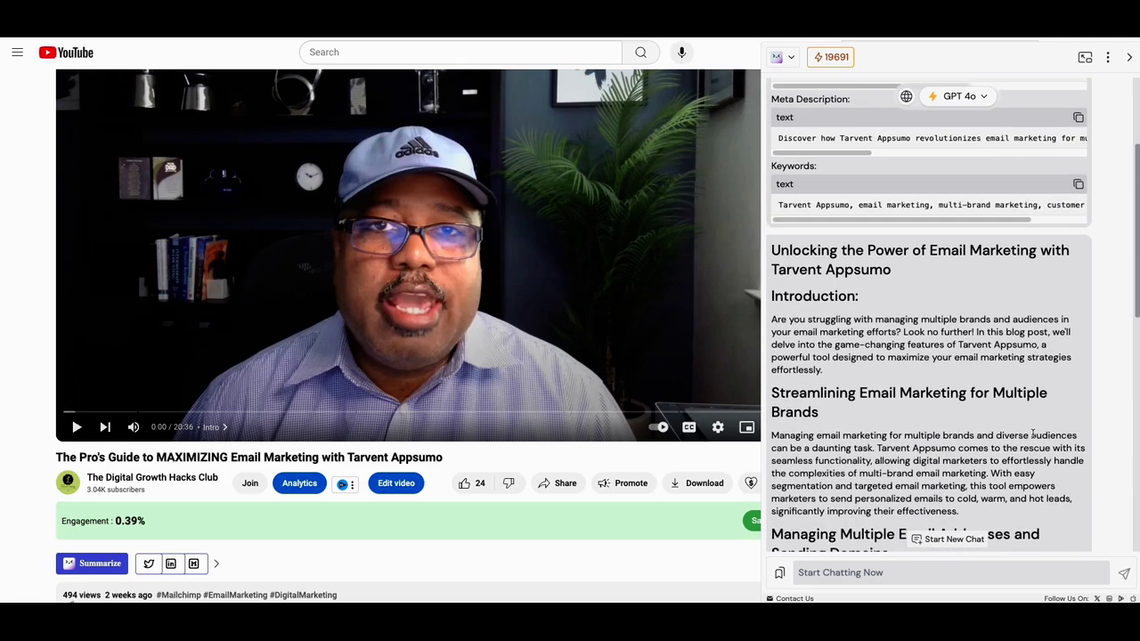
scroll(1032, 434, down, 6)
scroll(1033, 434, down, 4)
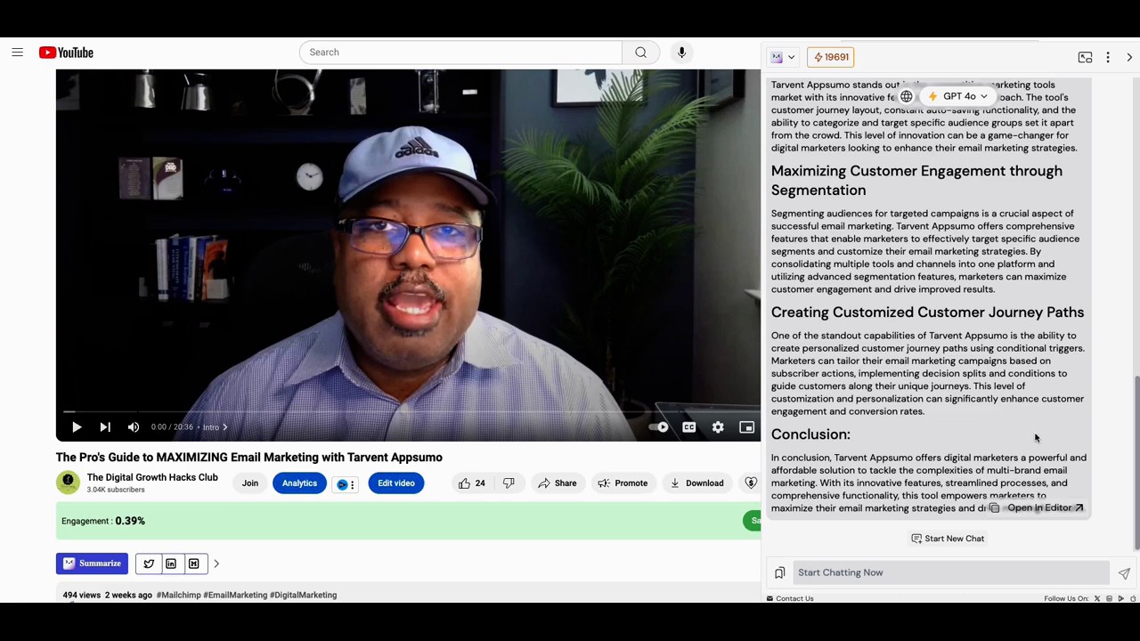
scroll(1035, 437, up, 10)
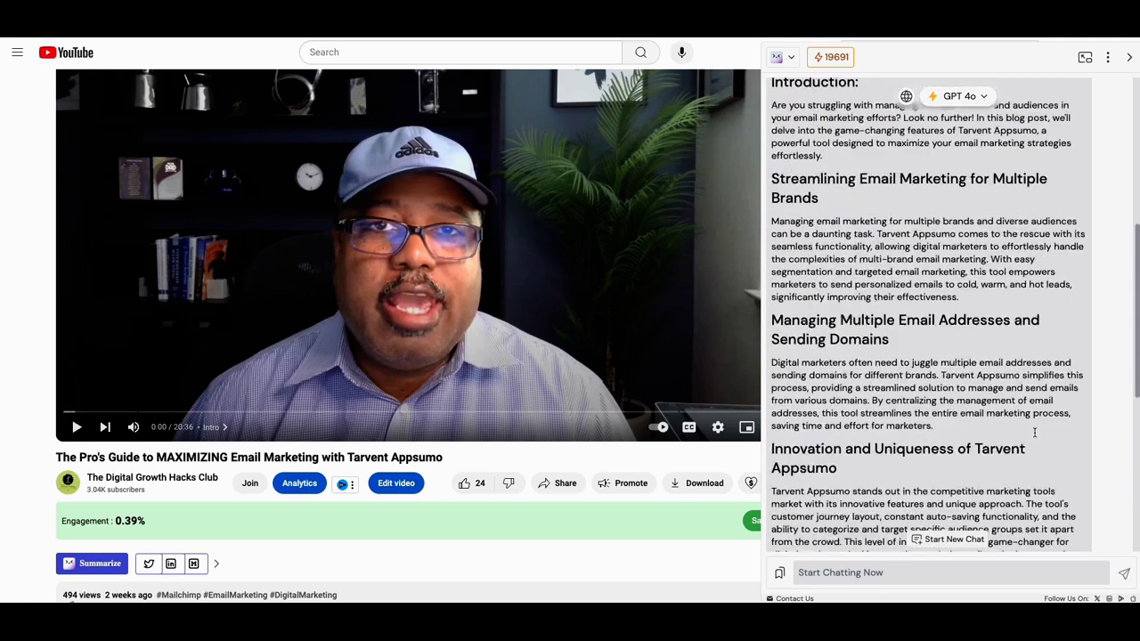
scroll(1035, 434, up, 3)
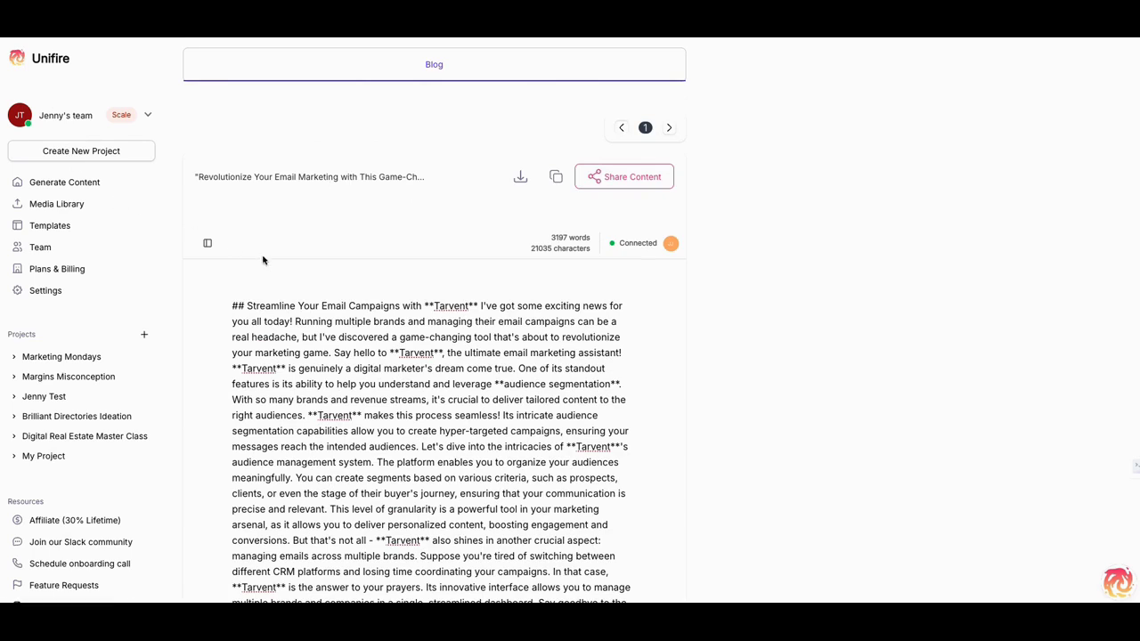
Switch to Unifire and examine the length, headings and formatting of its Tarvent blog draft through the "Embrace the Future with Tarvent" section.
scroll(513, 332, down, 3)
scroll(513, 331, down, 8)
scroll(515, 330, down, 6)
scroll(515, 330, down, 3)
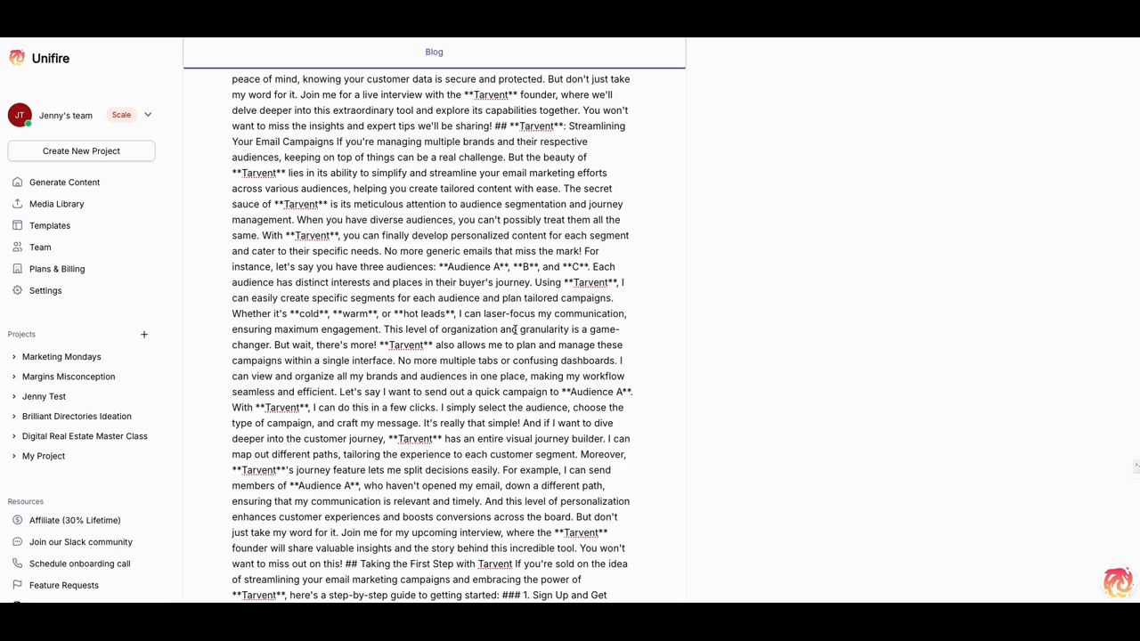
scroll(515, 329, down, 2)
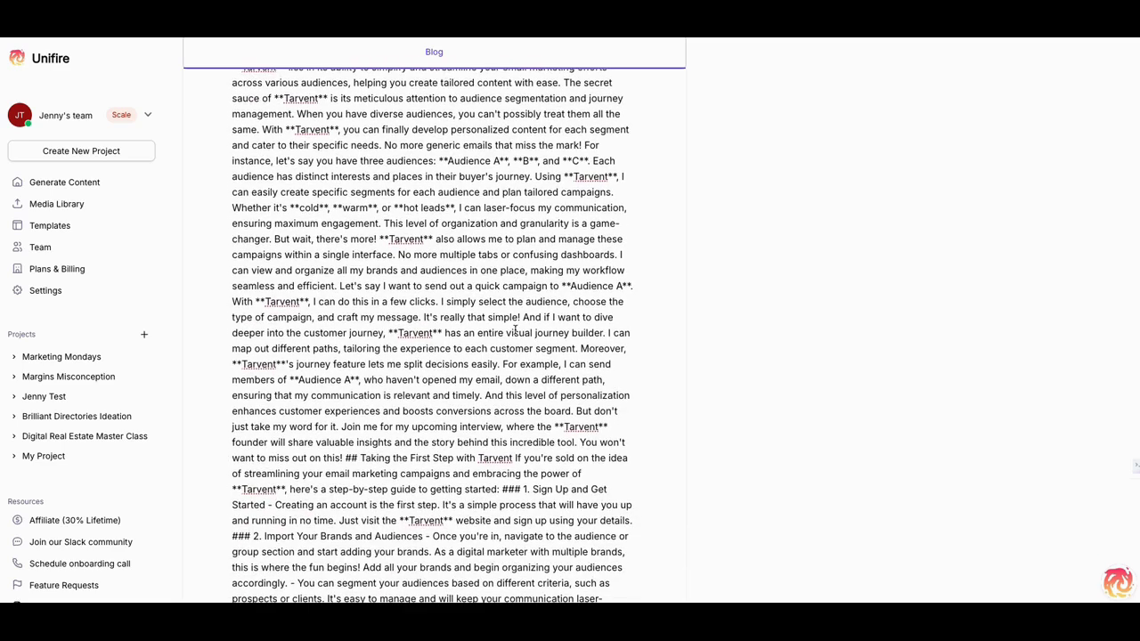
scroll(515, 330, down, 1)
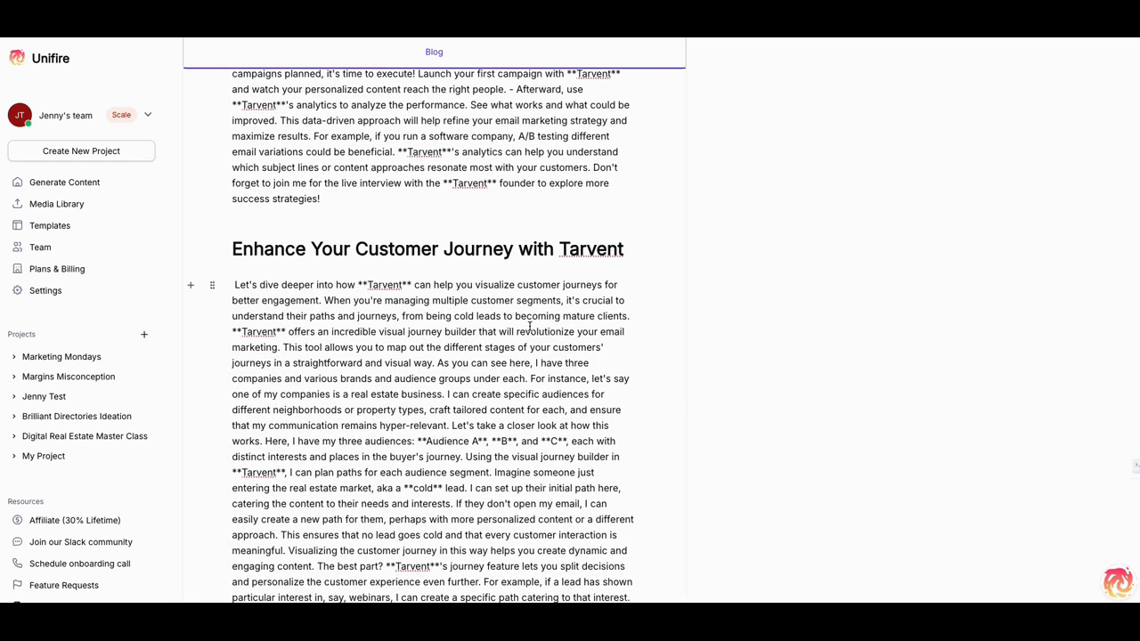
scroll(530, 328, down, 1)
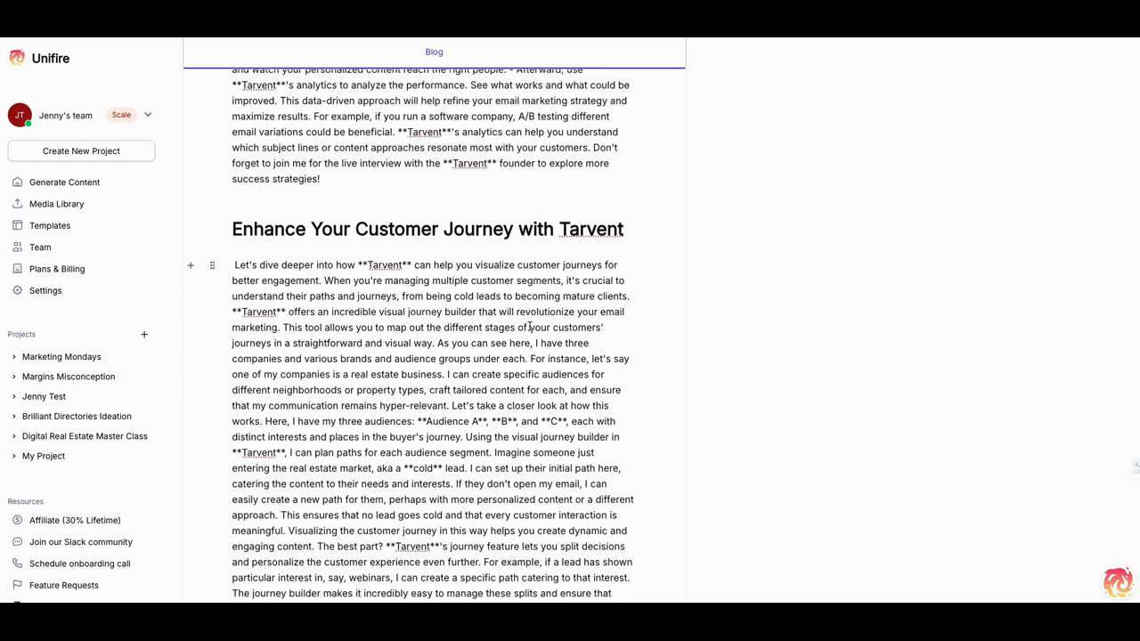
scroll(530, 328, down, 2)
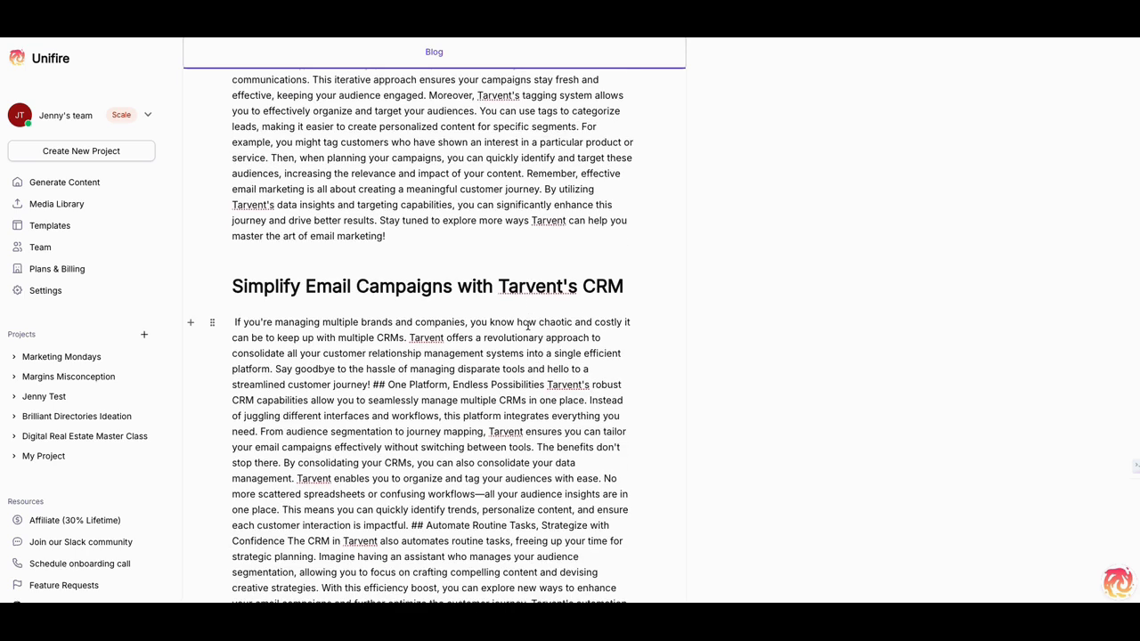
scroll(529, 326, down, 9)
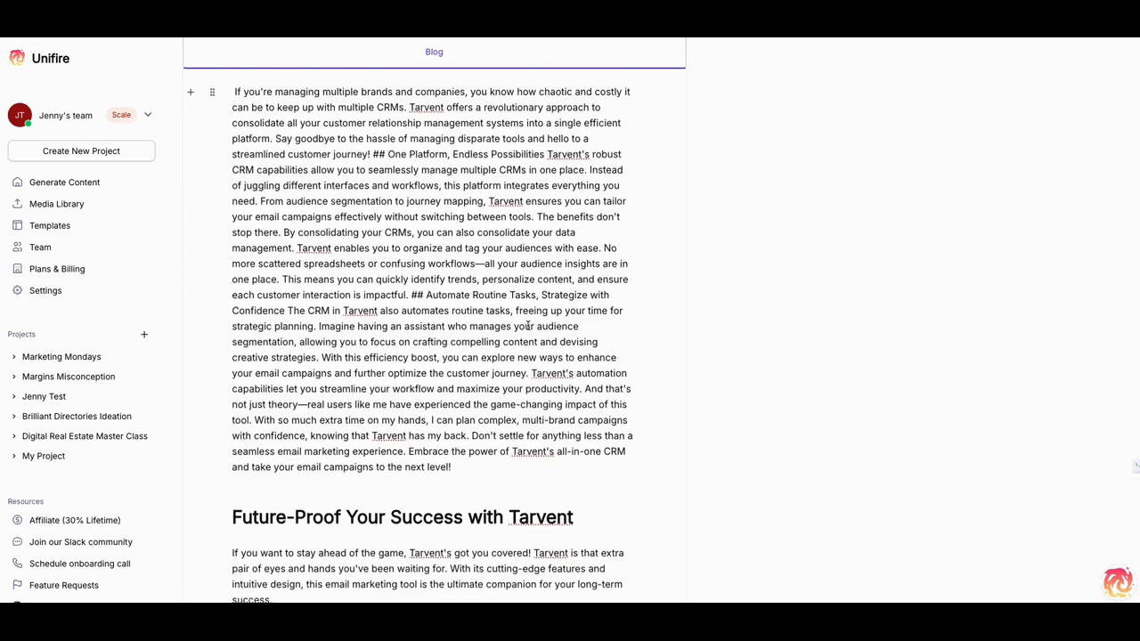
scroll(529, 326, down, 15)
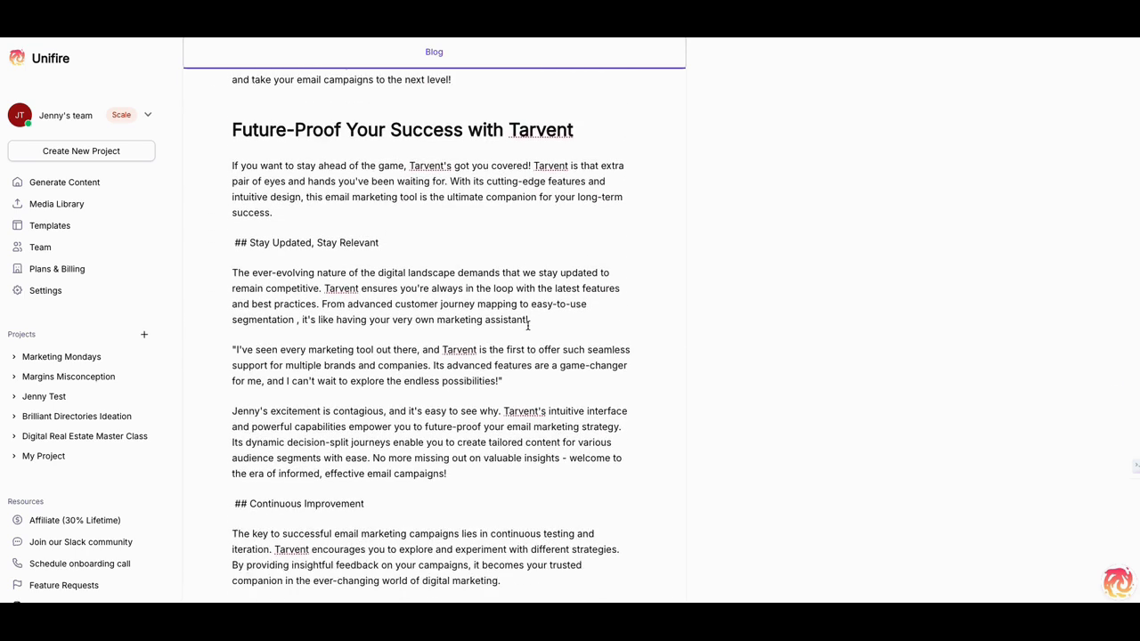
scroll(528, 326, down, 16)
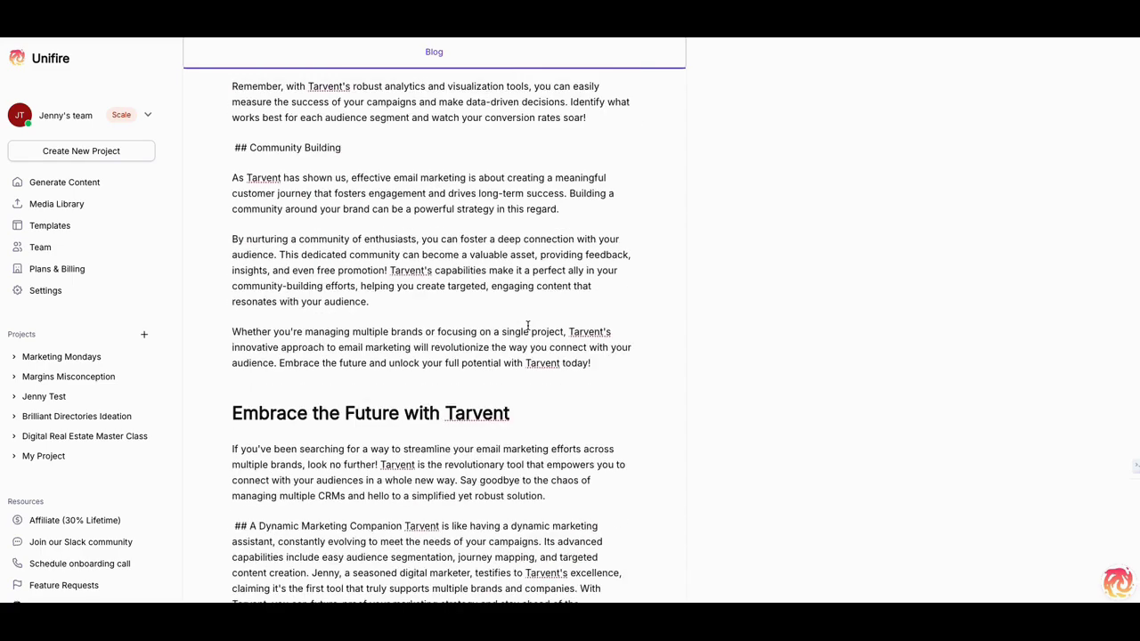
scroll(528, 326, down, 10)
scroll(528, 326, up, 20)
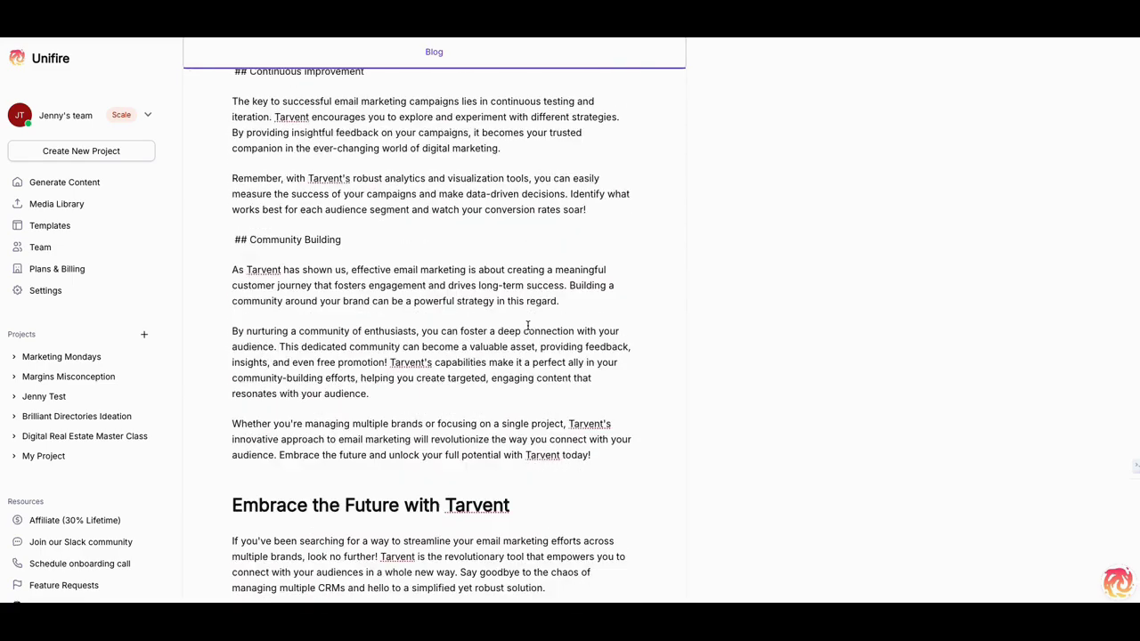
scroll(527, 326, up, 20)
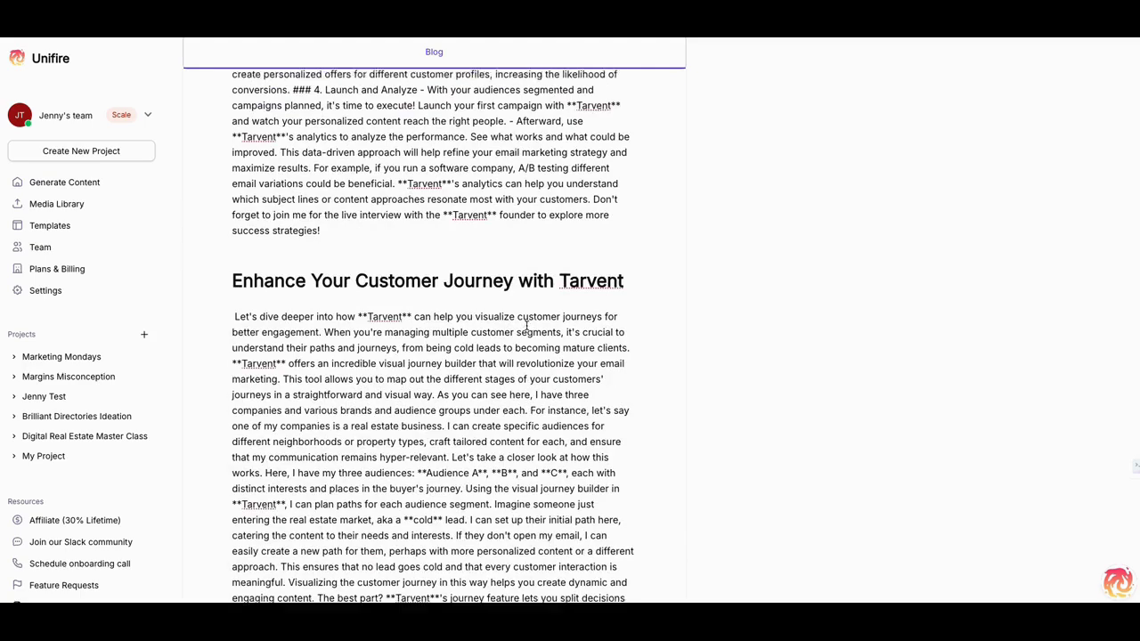
scroll(527, 326, up, 20)
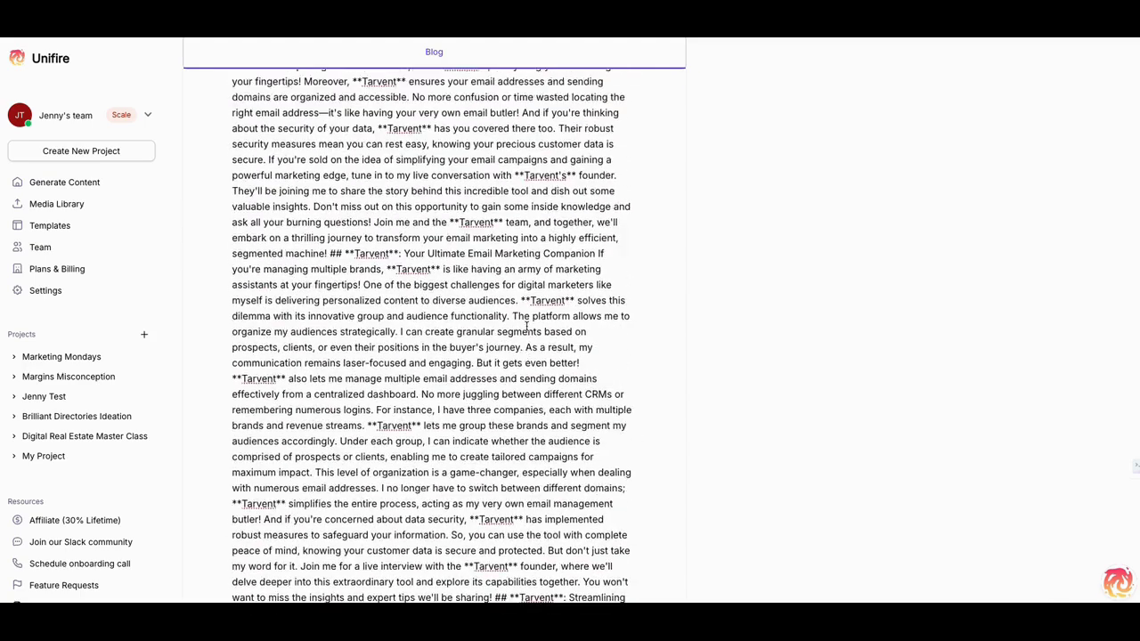
scroll(527, 326, up, 1)
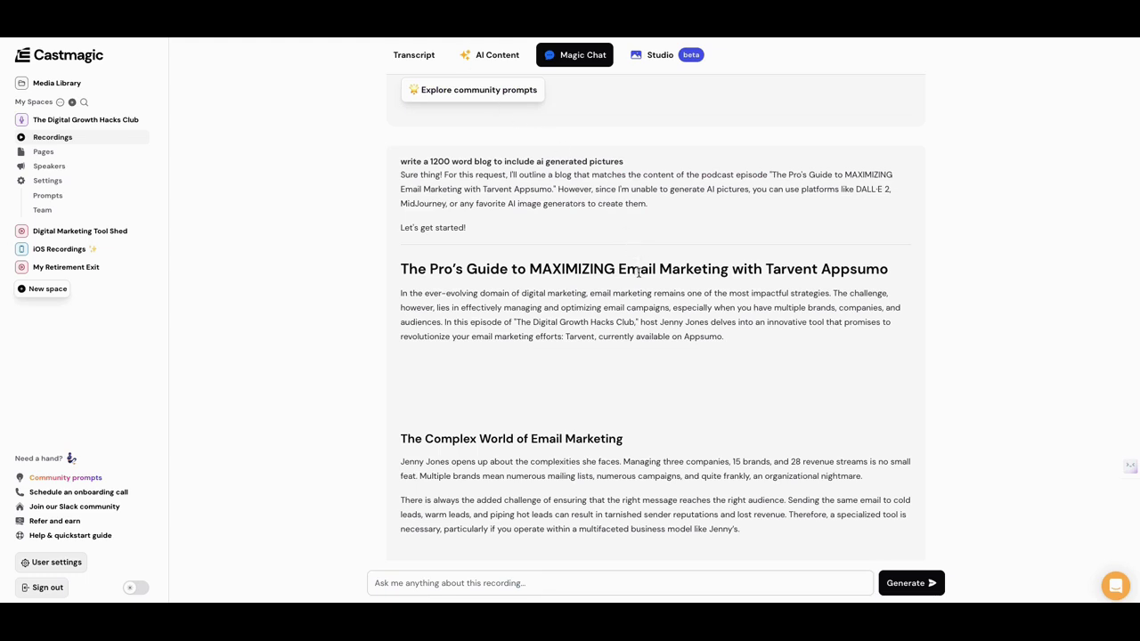
Switch to Castmagic and examine the Magic Chat example prompts and the 1200-word blog response, down to the audience segmentation section.
scroll(638, 271, up, 1)
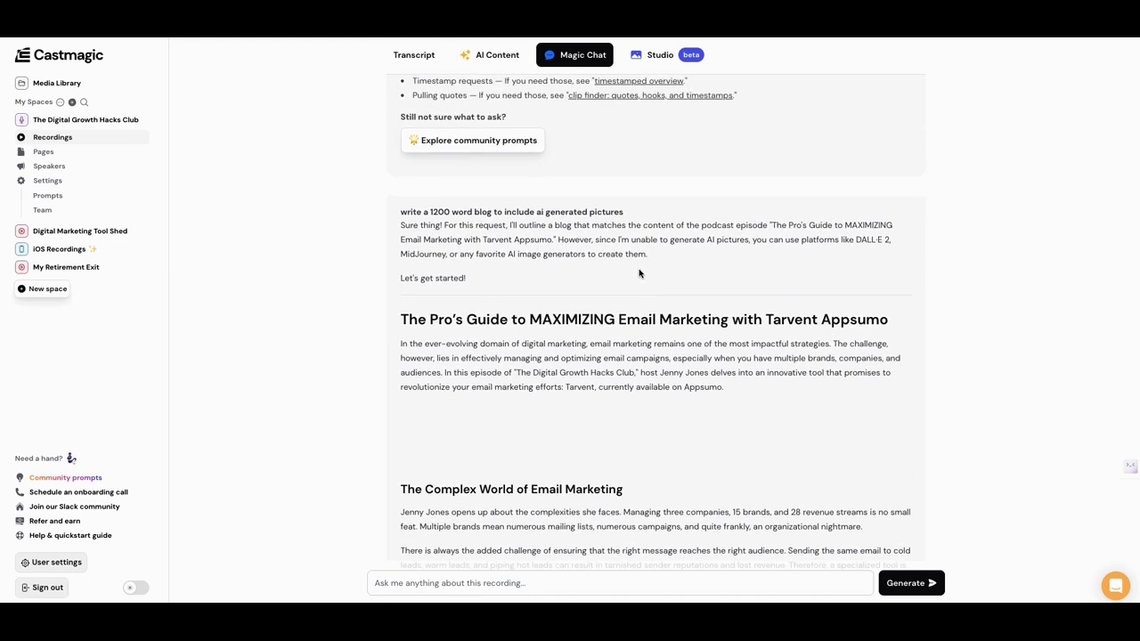
scroll(639, 272, up, 4)
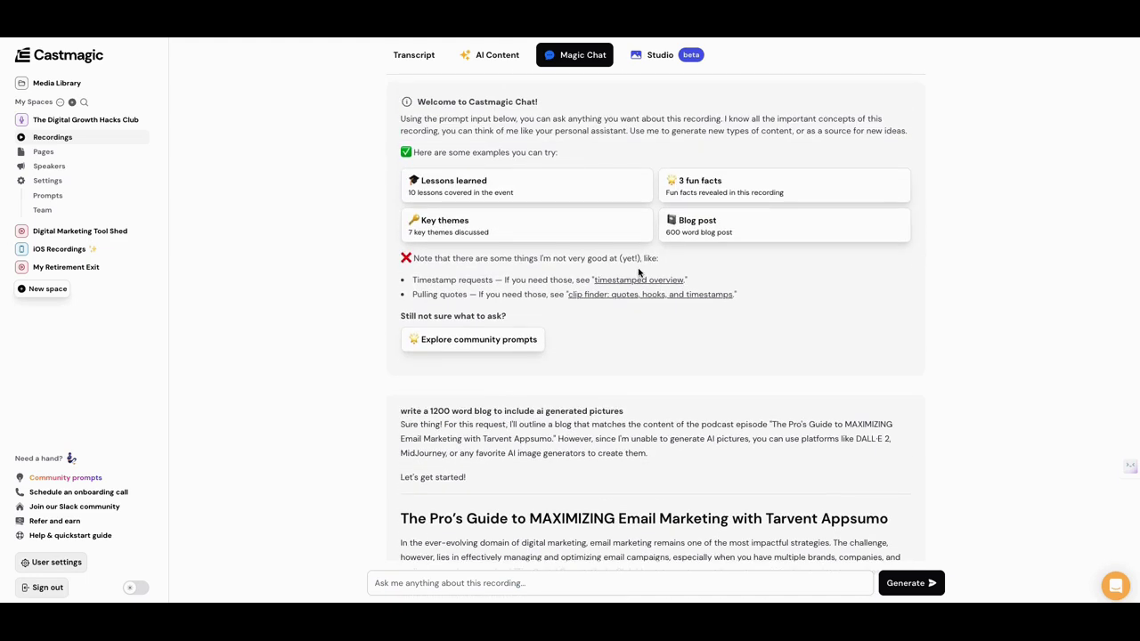
scroll(638, 272, up, 3)
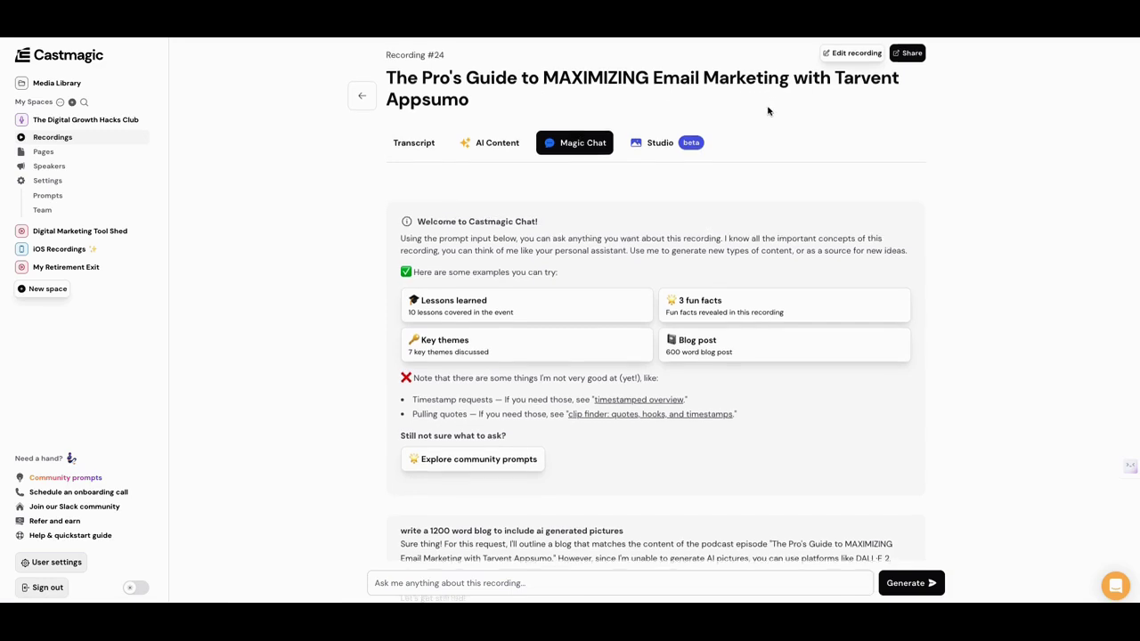
scroll(707, 178, down, 1)
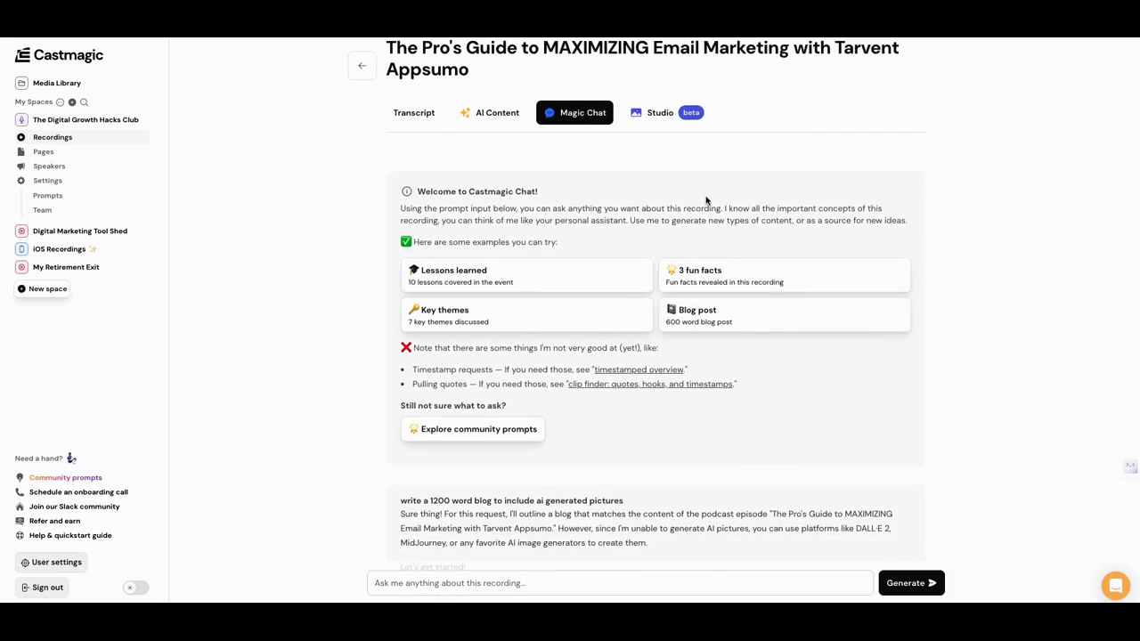
scroll(706, 200, down, 5)
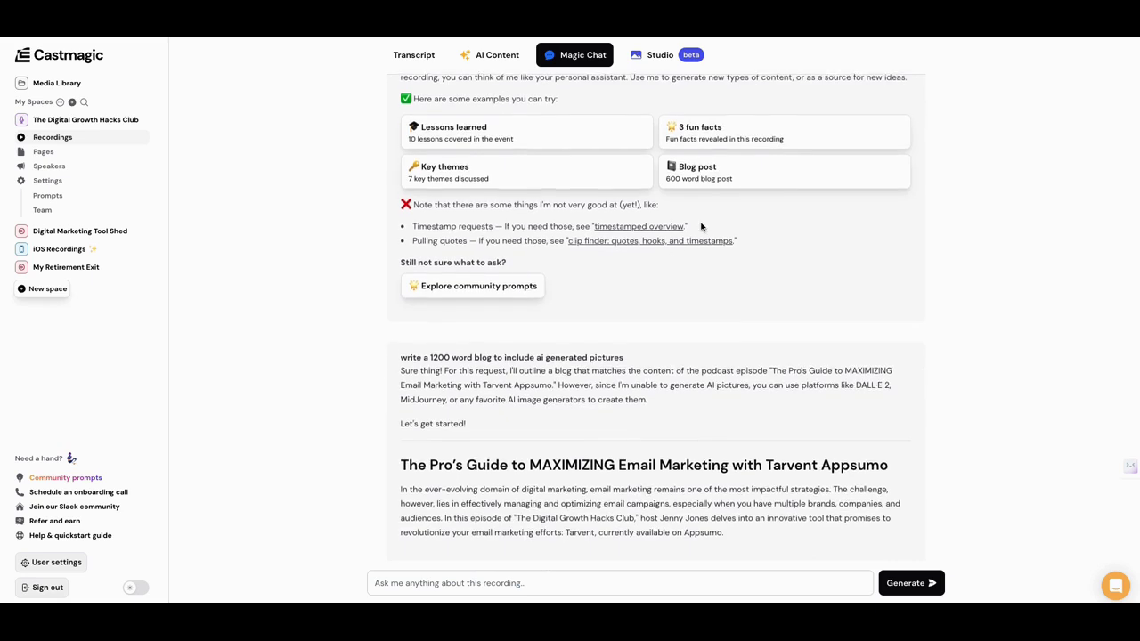
scroll(701, 227, down, 1)
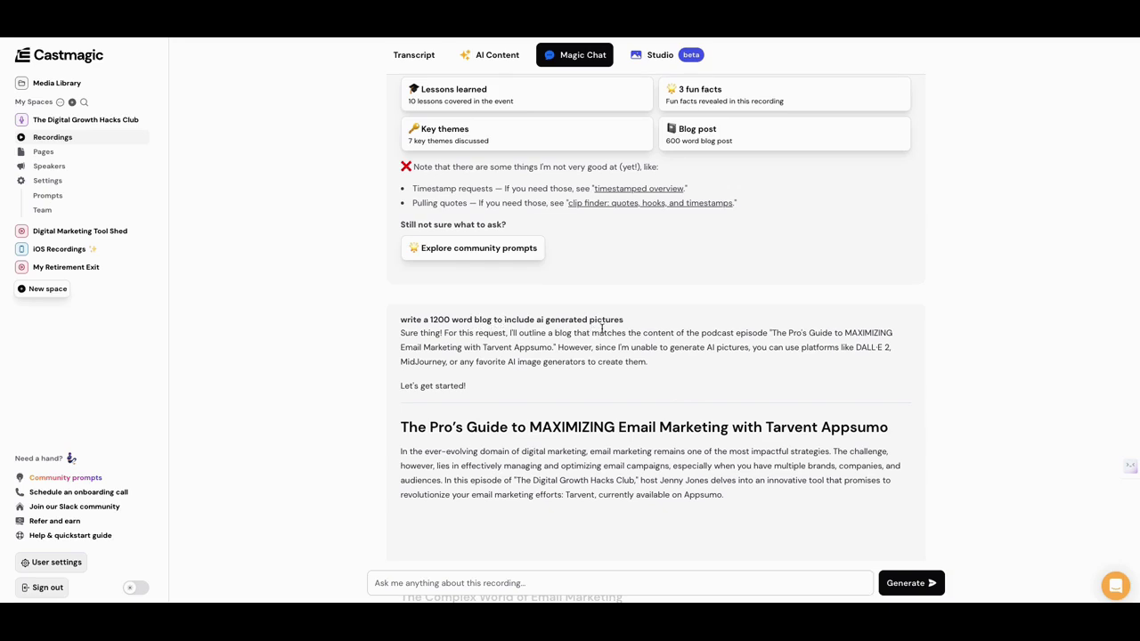
scroll(603, 328, down, 1)
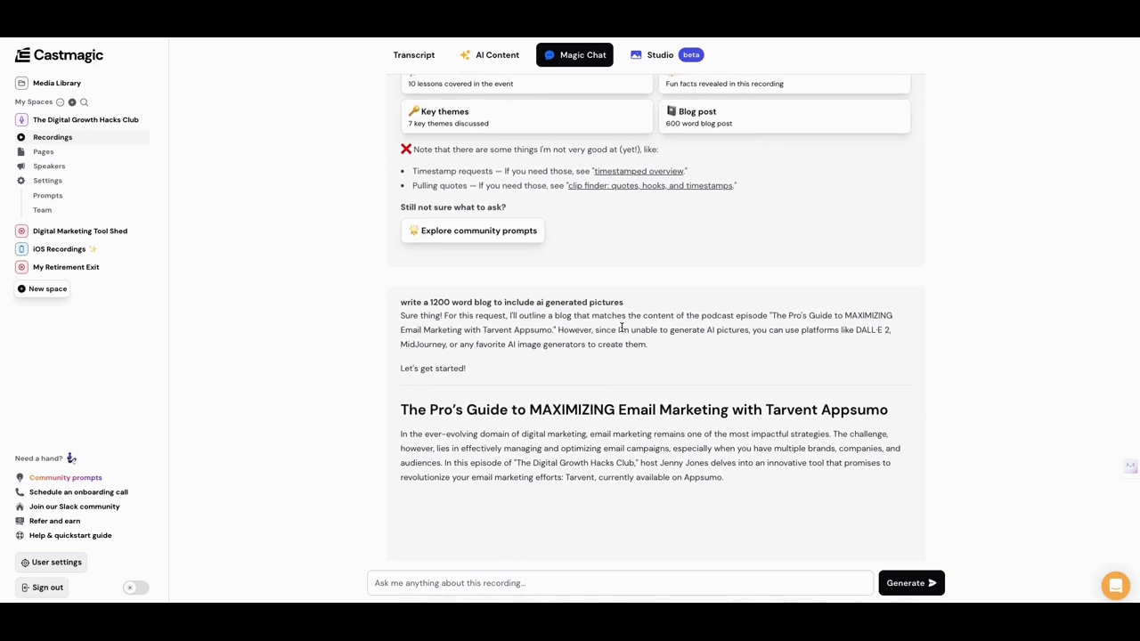
scroll(620, 328, down, 1)
scroll(621, 328, down, 5)
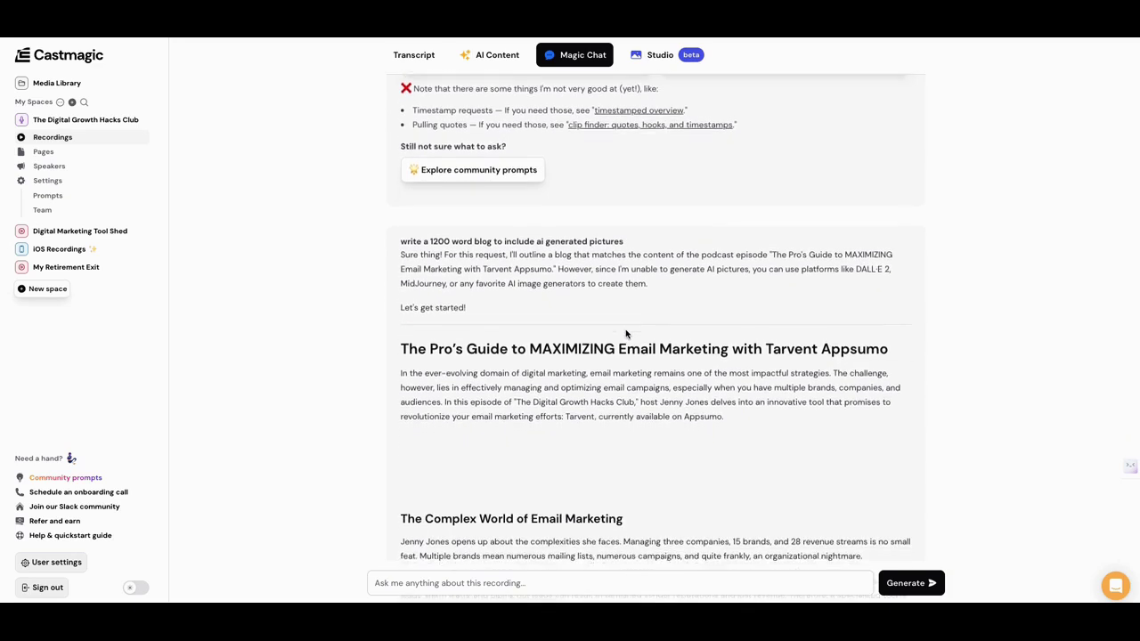
scroll(627, 330, down, 5)
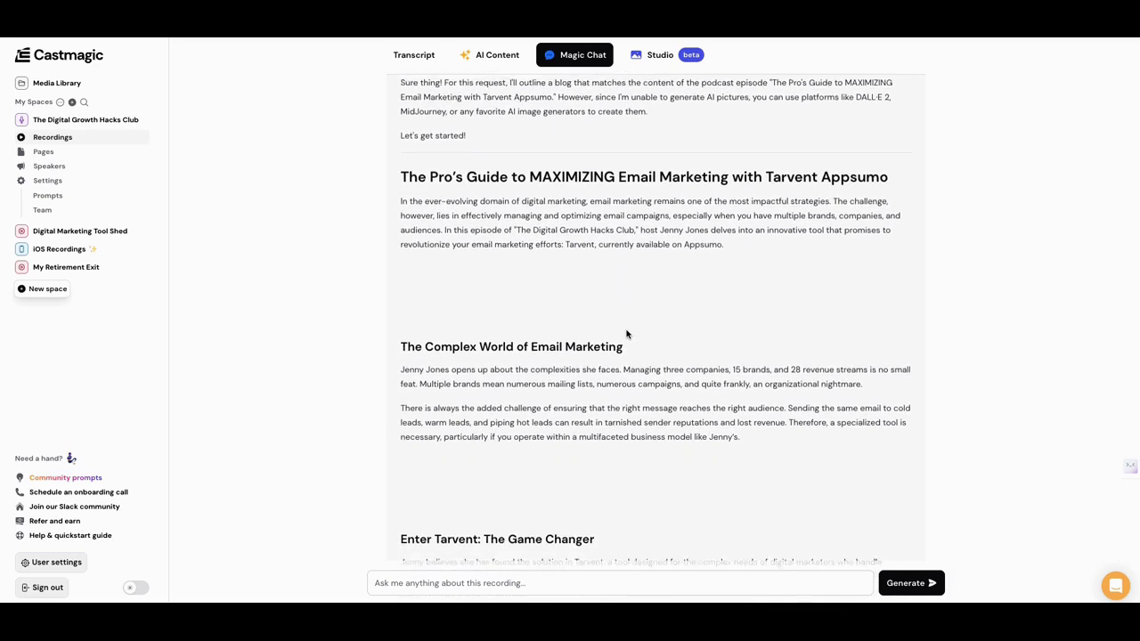
scroll(626, 331, down, 6)
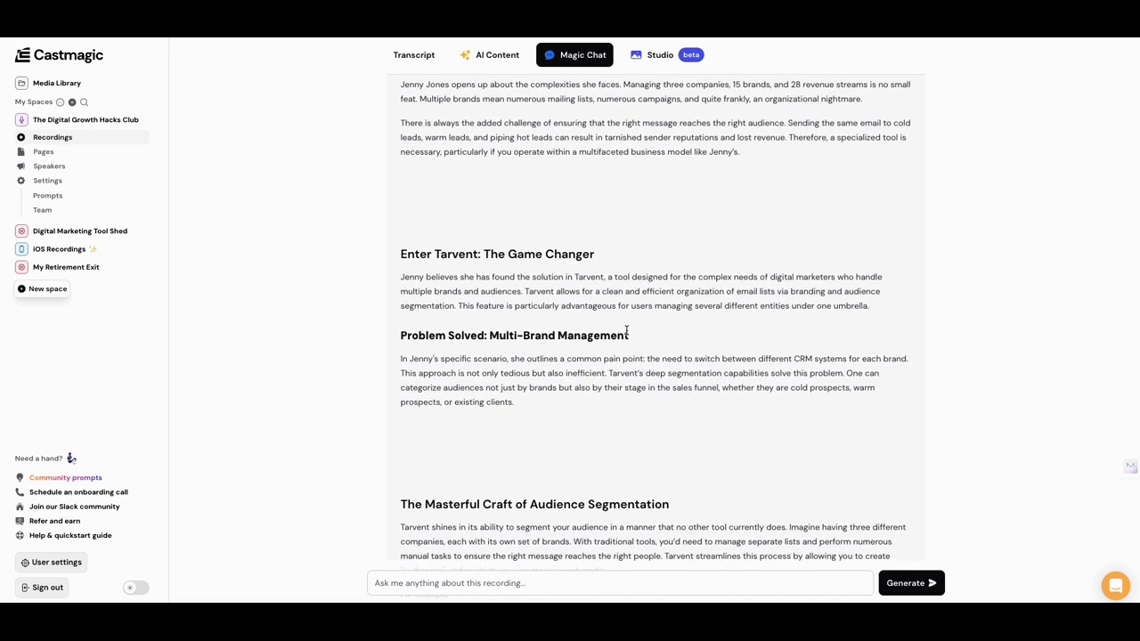
scroll(586, 303, down, 3)
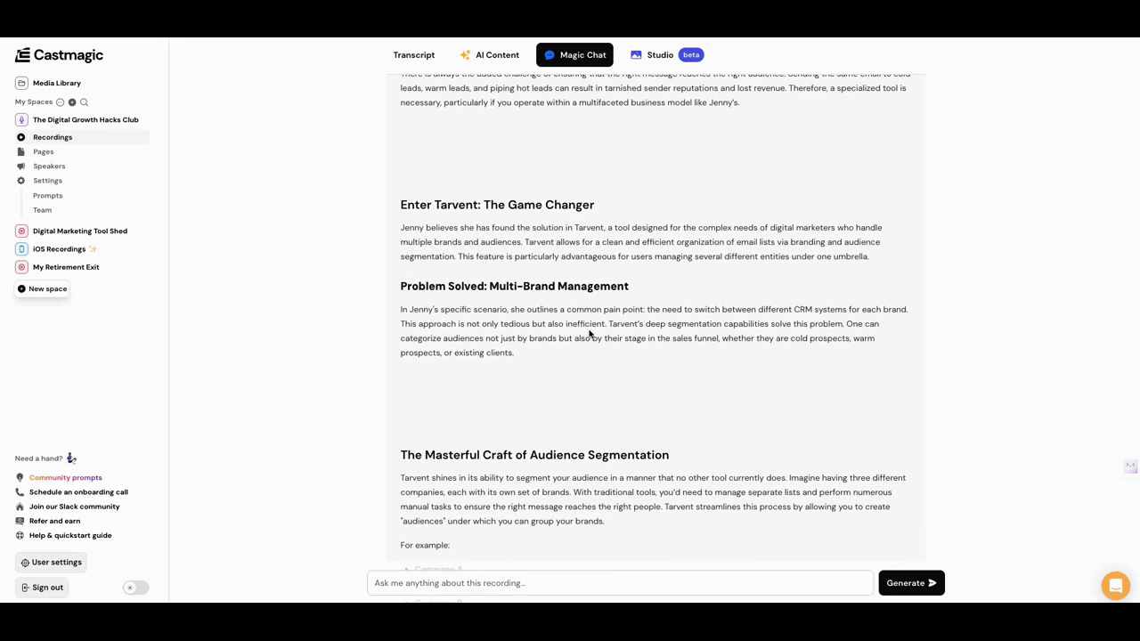
scroll(590, 333, down, 1)
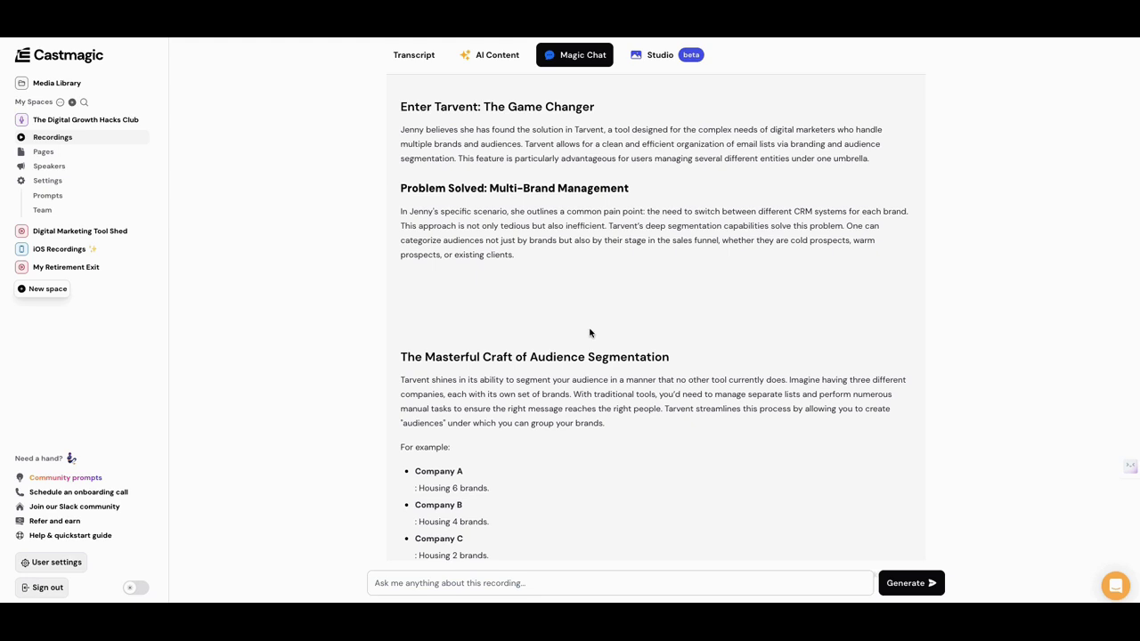
scroll(589, 332, down, 1)
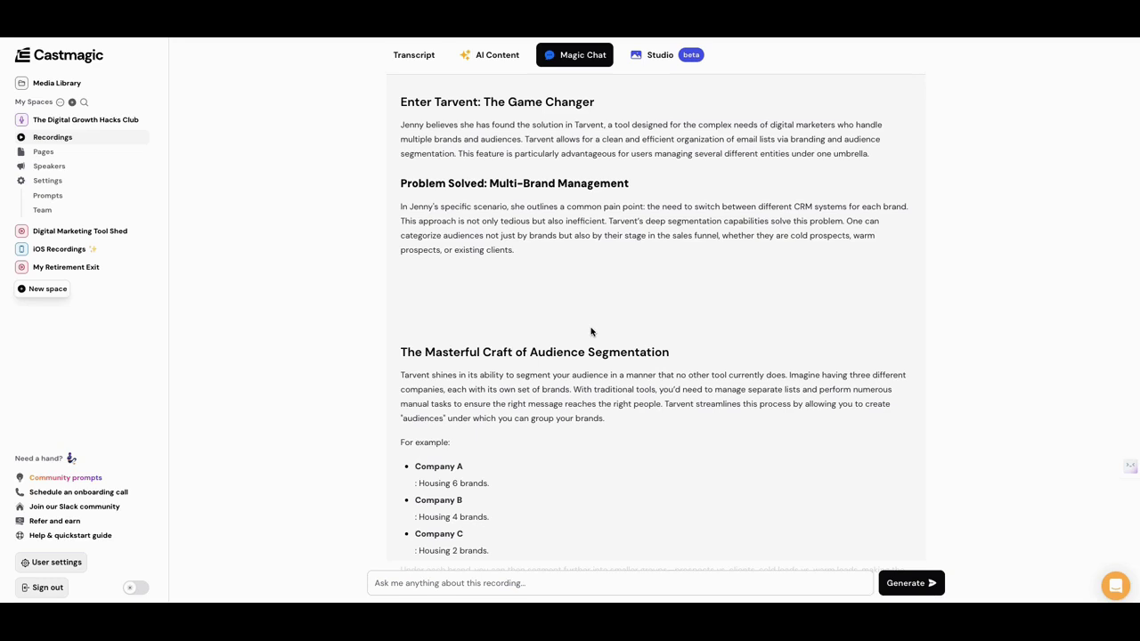
Read the rest of the Castmagic blog response, from the audience segmentation section through "Final Thoughts" and the closing note on AI-generated images.
scroll(591, 331, down, 1)
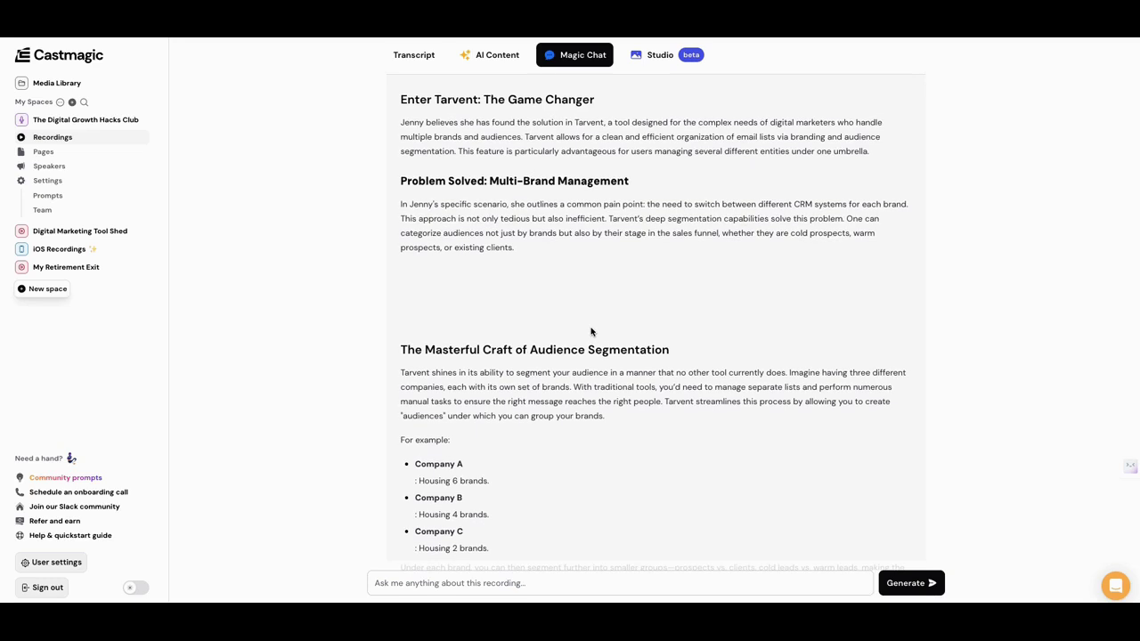
scroll(590, 331, down, 1)
scroll(590, 330, down, 1)
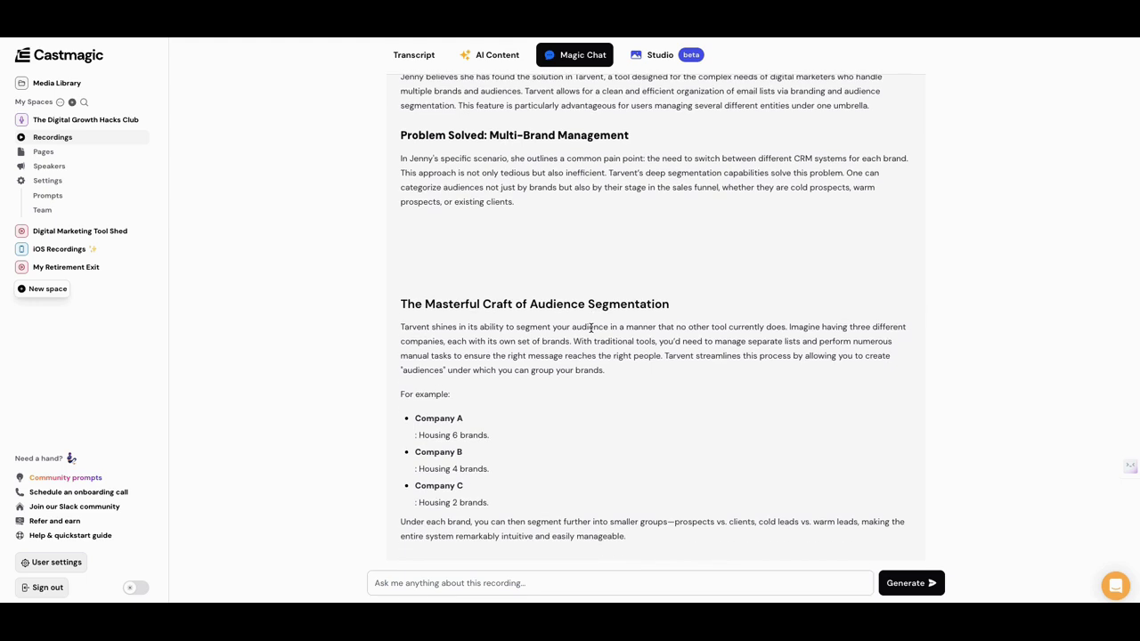
scroll(583, 326, down, 1)
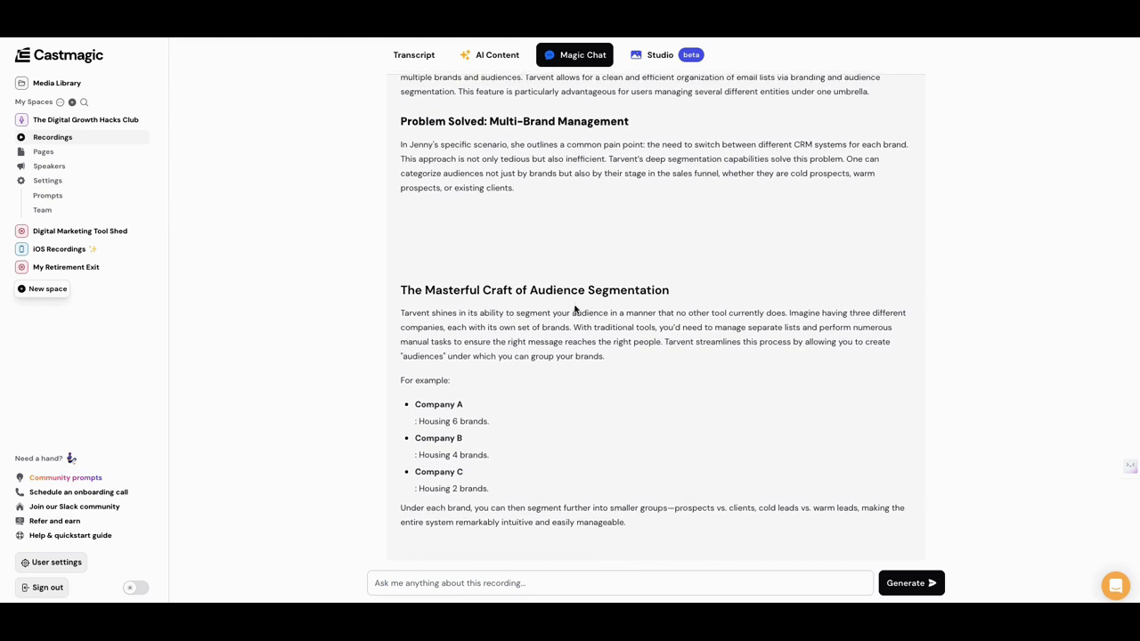
scroll(540, 329, down, 3)
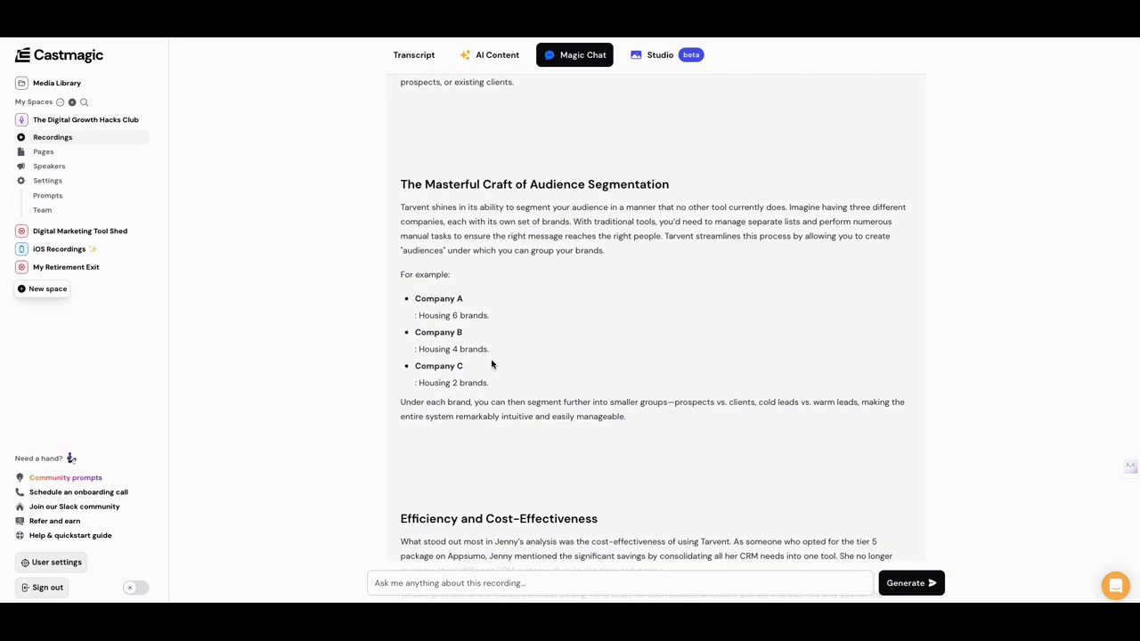
scroll(497, 363, down, 1)
scroll(511, 356, down, 6)
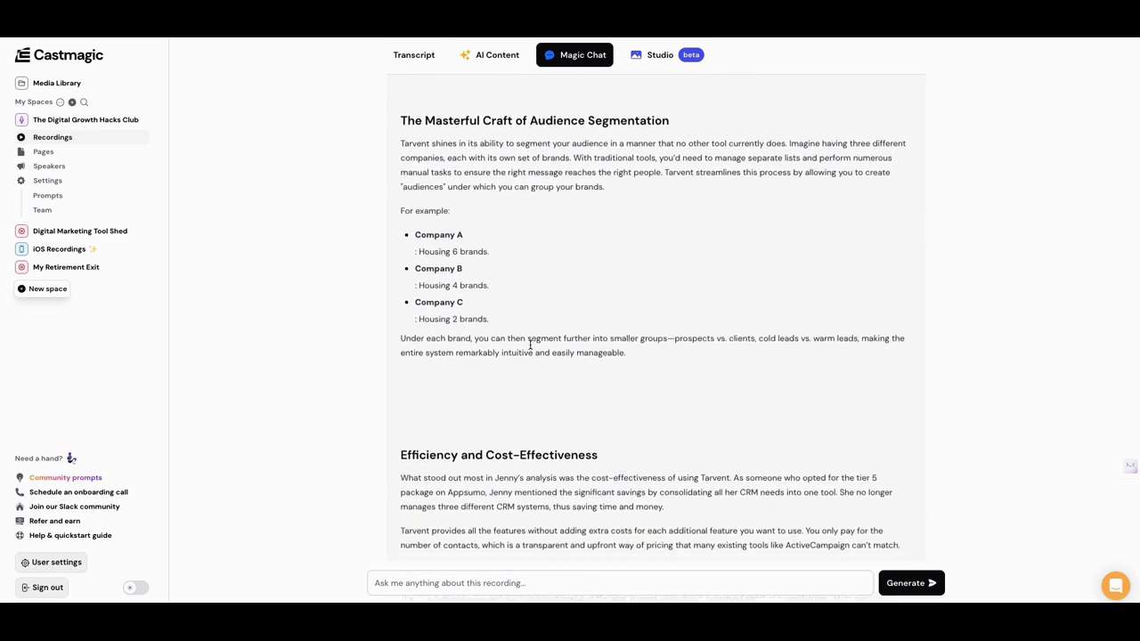
scroll(530, 345, down, 10)
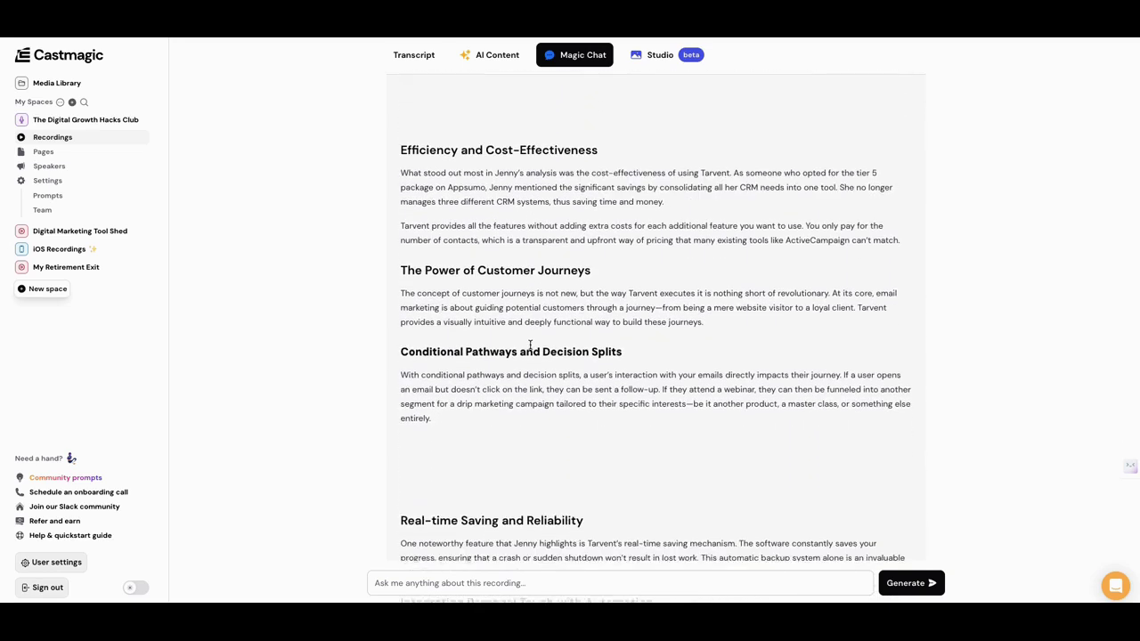
scroll(530, 344, down, 10)
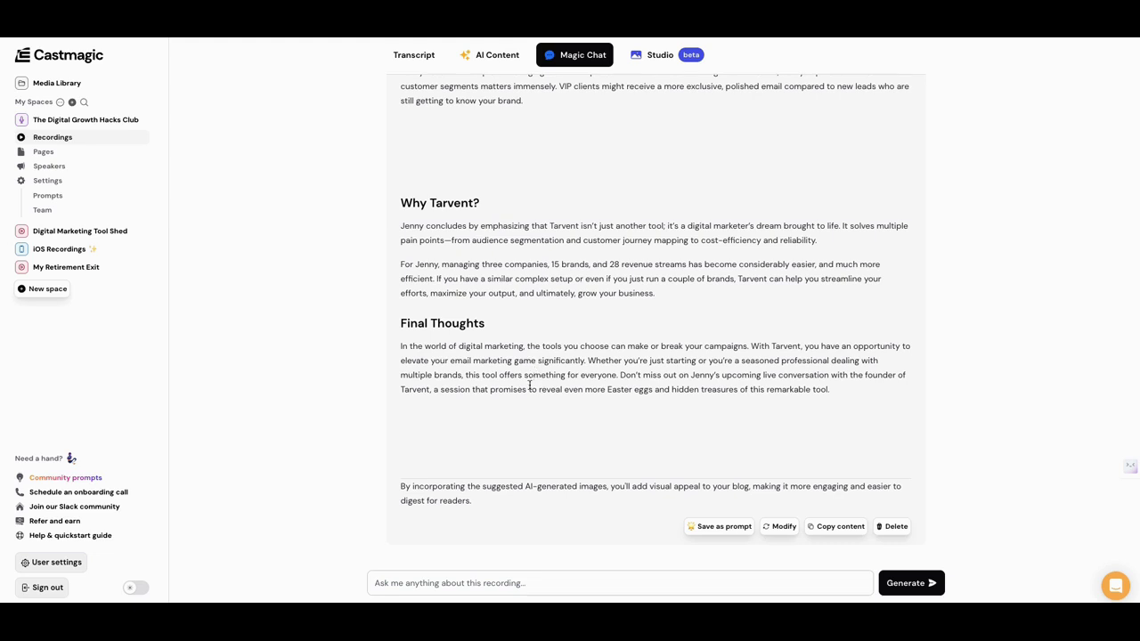
Skim the Castmagic blog response back towards its beginning and switch to Unifire to compare the opening of its Tarvent draft.
scroll(525, 389, up, 13)
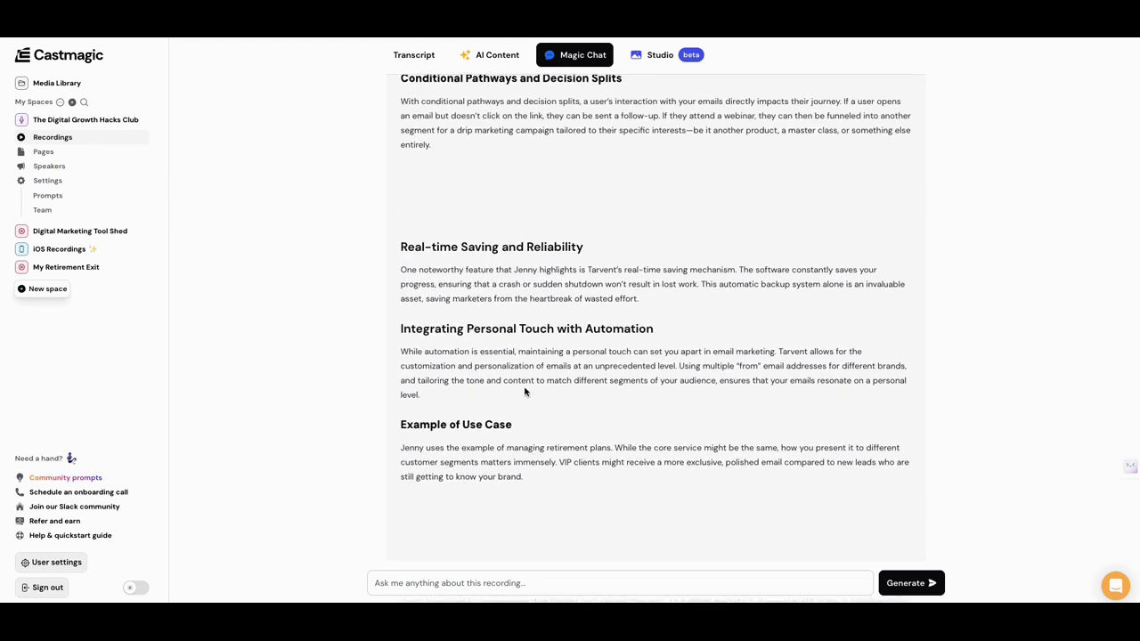
scroll(525, 392, up, 15)
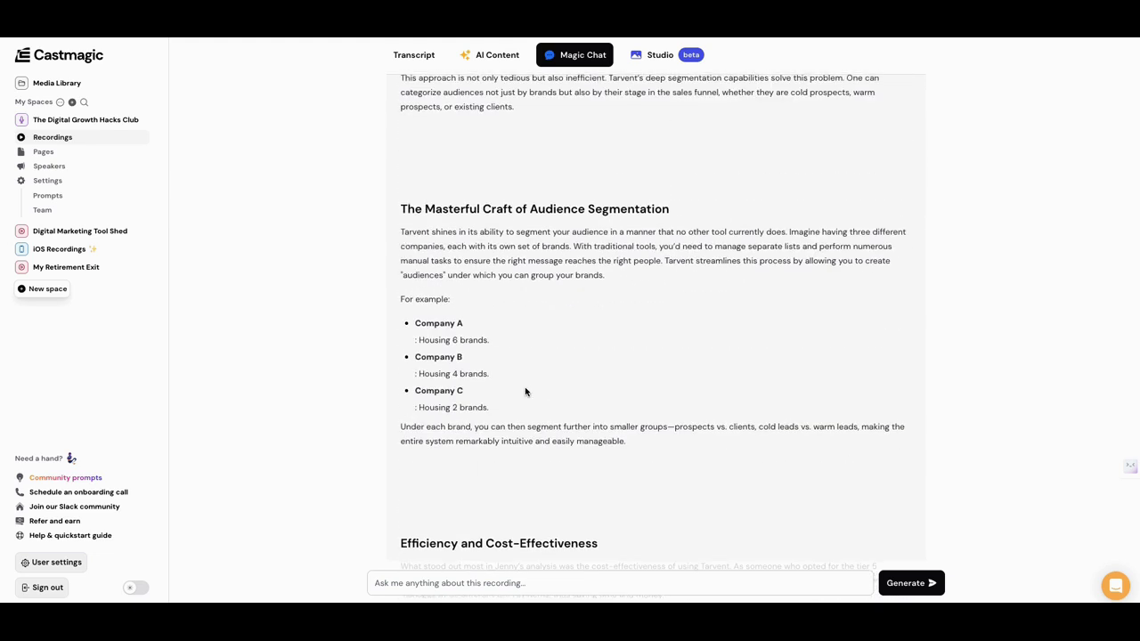
scroll(525, 392, up, 8)
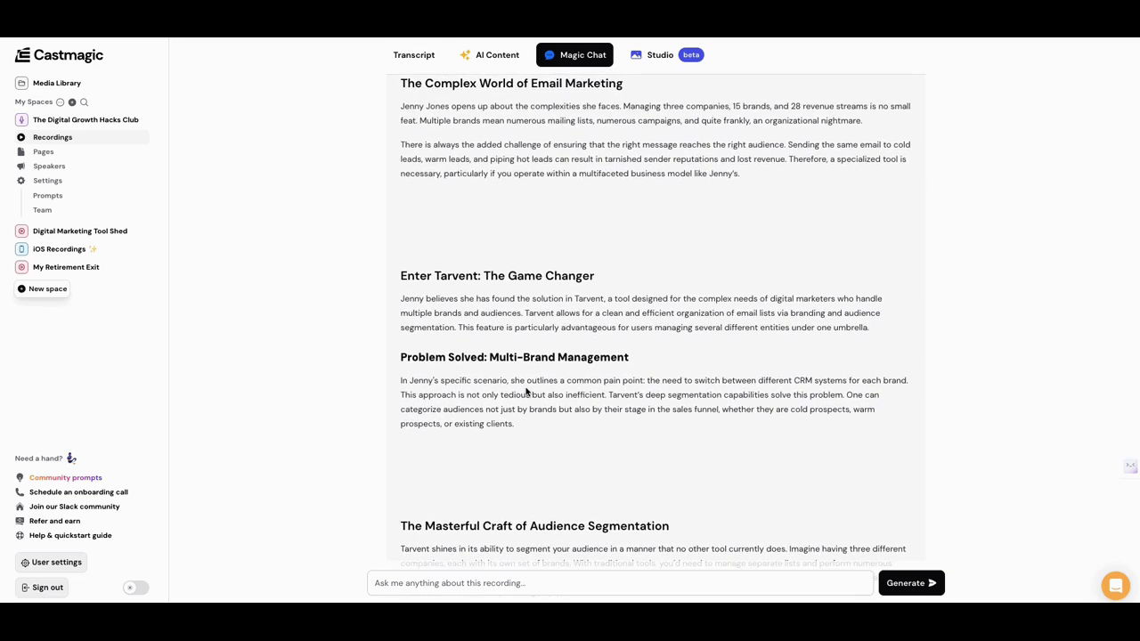
scroll(526, 390, up, 15)
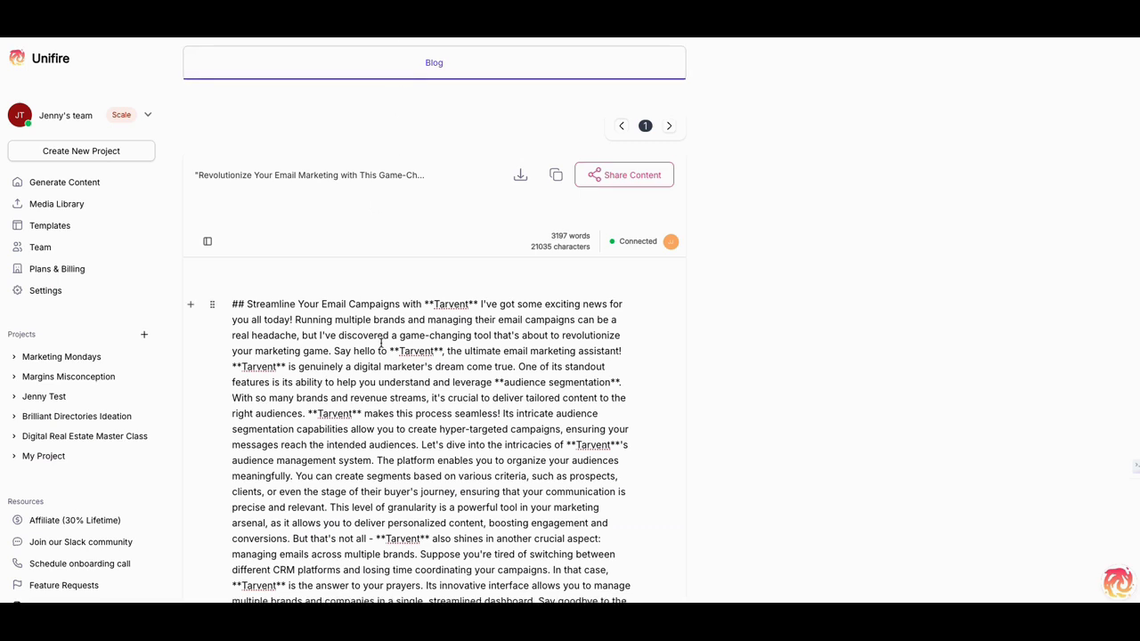
scroll(382, 343, down, 1)
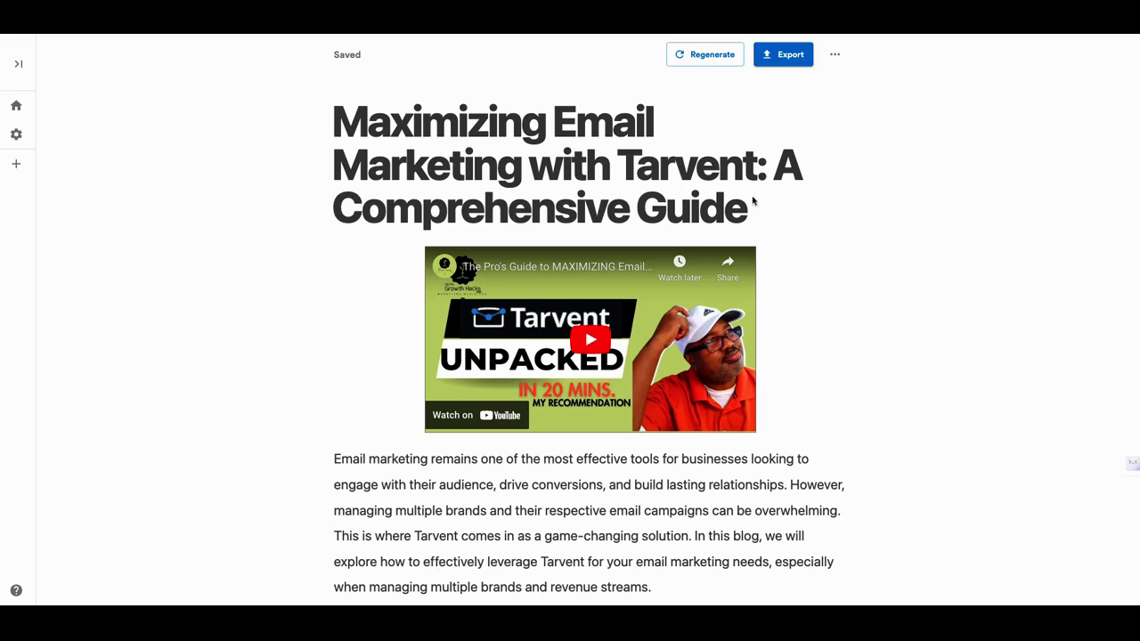
Switch to Video To Blog and examine the Tarvent guide's title, embedded video, introduction and email marketing challenges section.
scroll(835, 241, down, 1)
scroll(835, 241, up, 1)
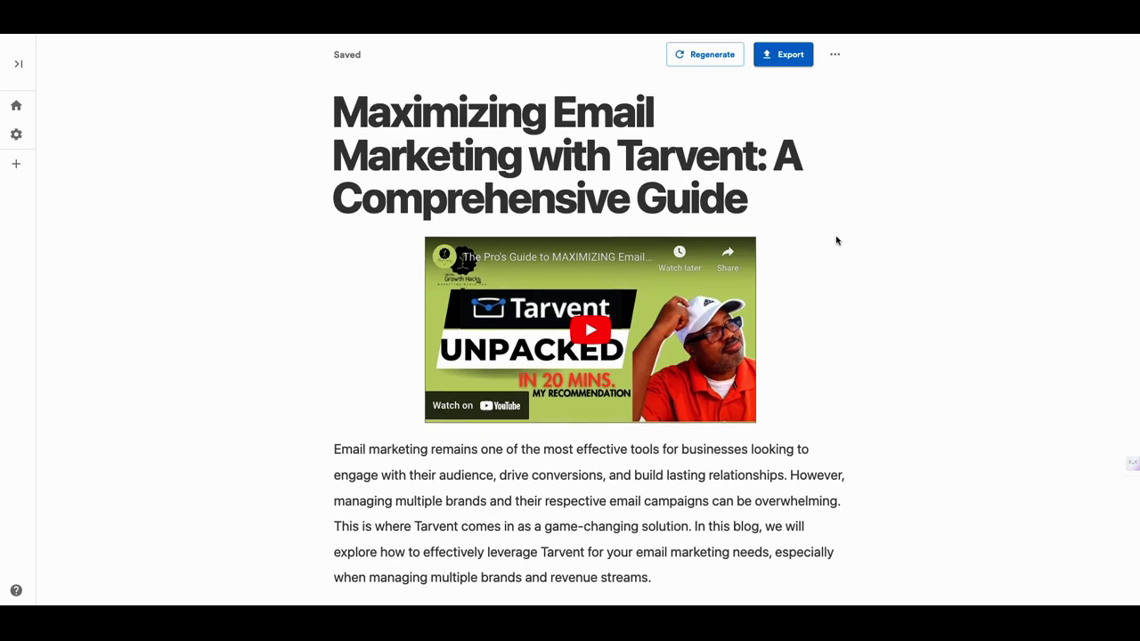
scroll(836, 240, down, 3)
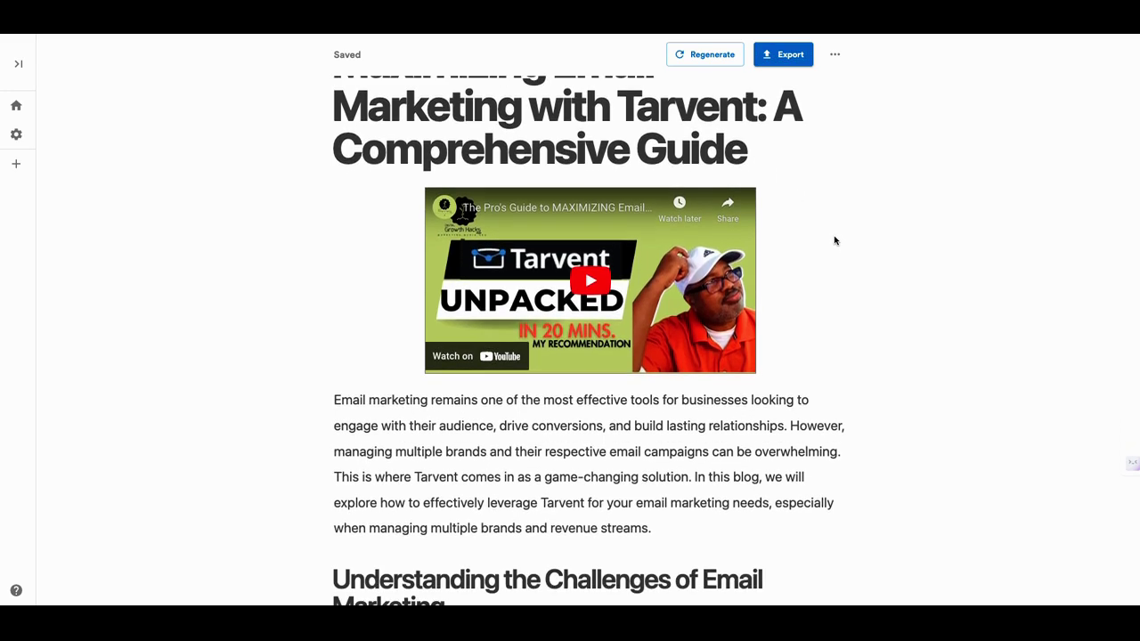
scroll(835, 240, down, 1)
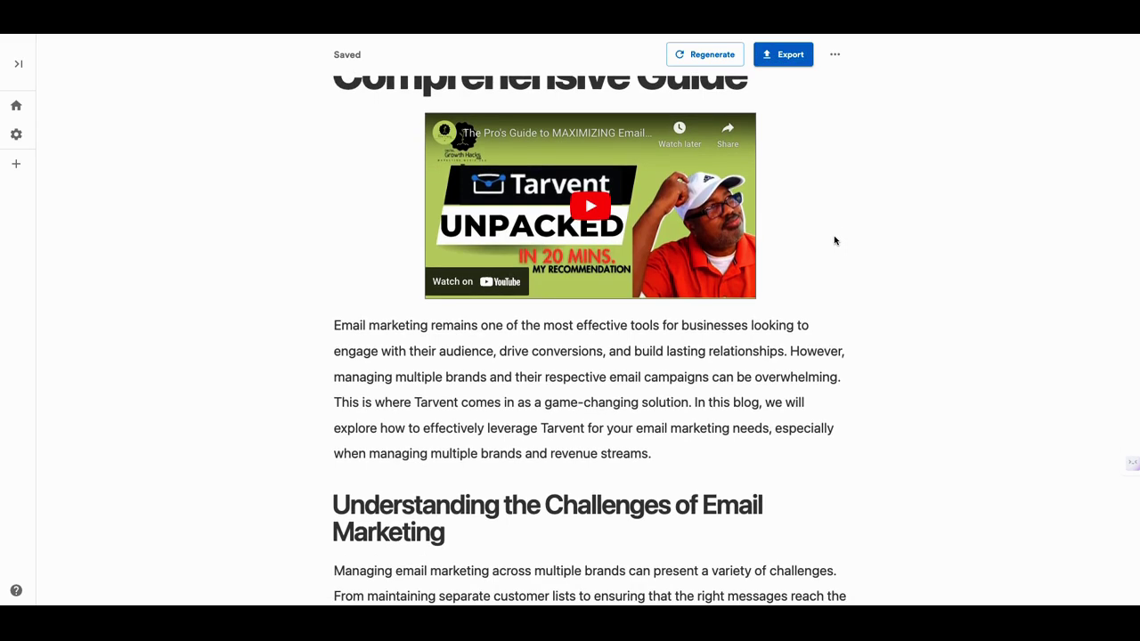
scroll(834, 246, down, 3)
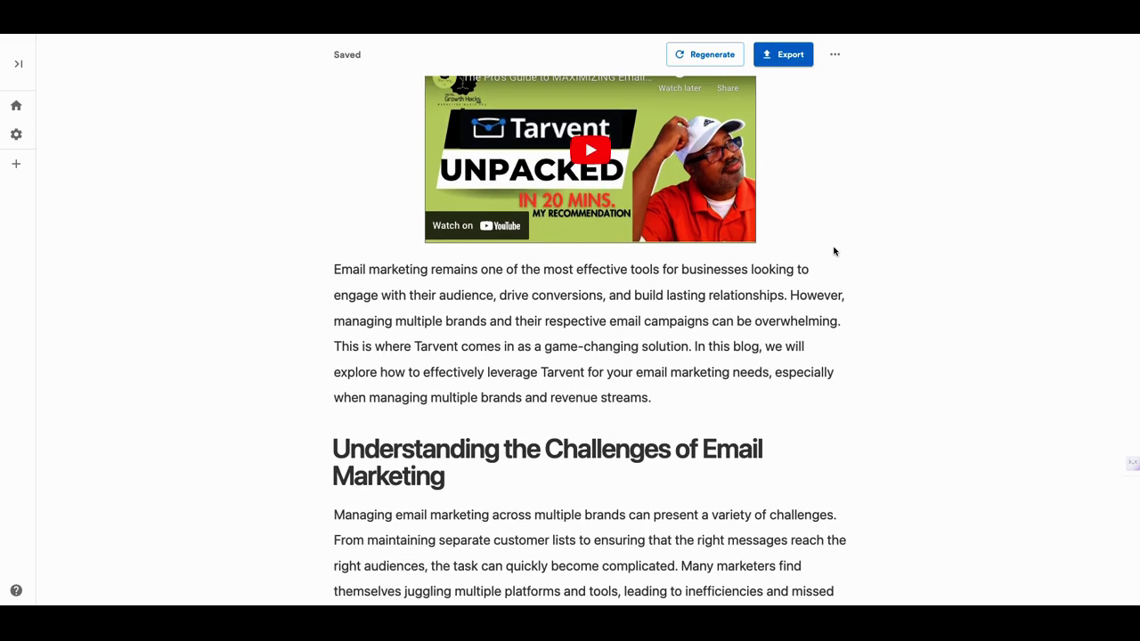
scroll(831, 257, down, 3)
scroll(827, 258, down, 10)
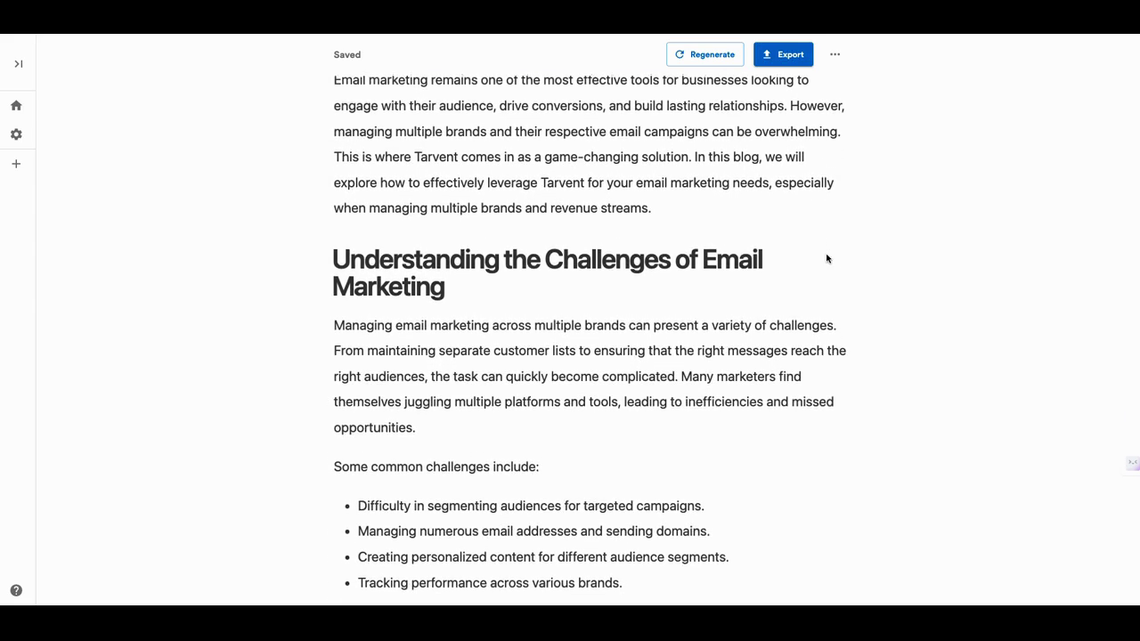
scroll(828, 259, up, 15)
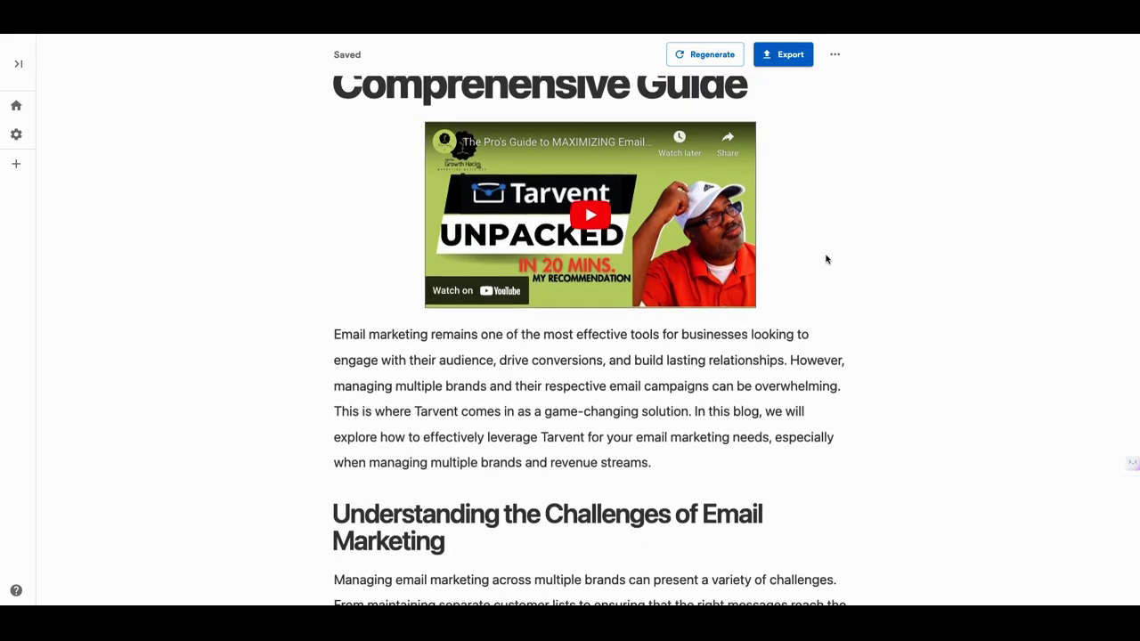
scroll(746, 268, up, 4)
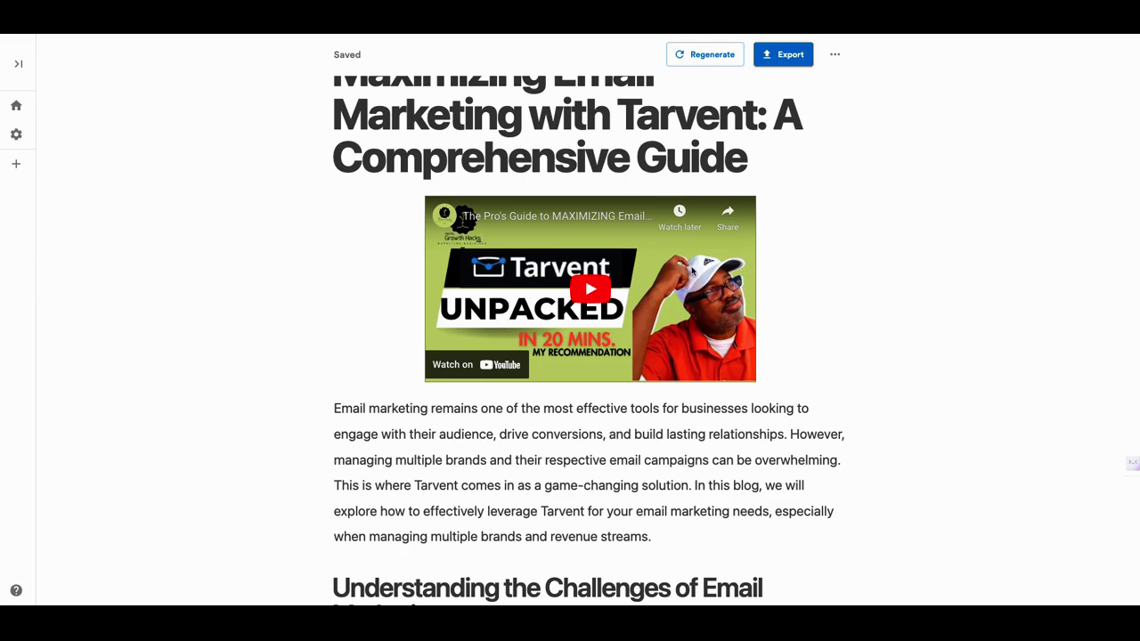
Read the Tarvent guide from its introduction through the common challenges and the bulleted list of key features.
scroll(732, 259, down, 1)
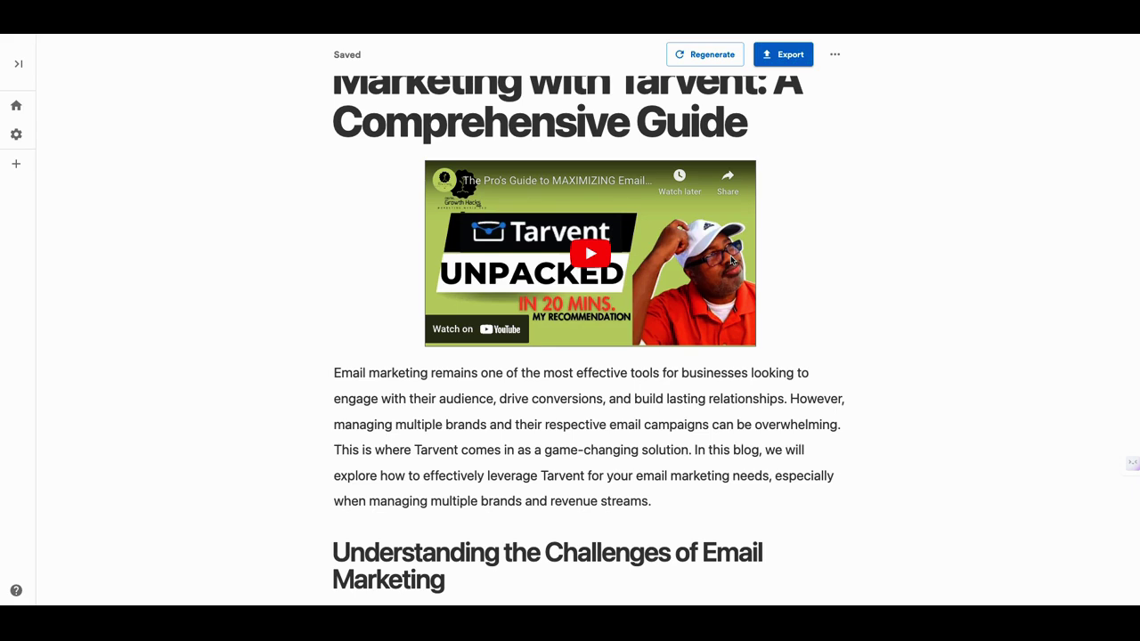
scroll(726, 258, down, 1)
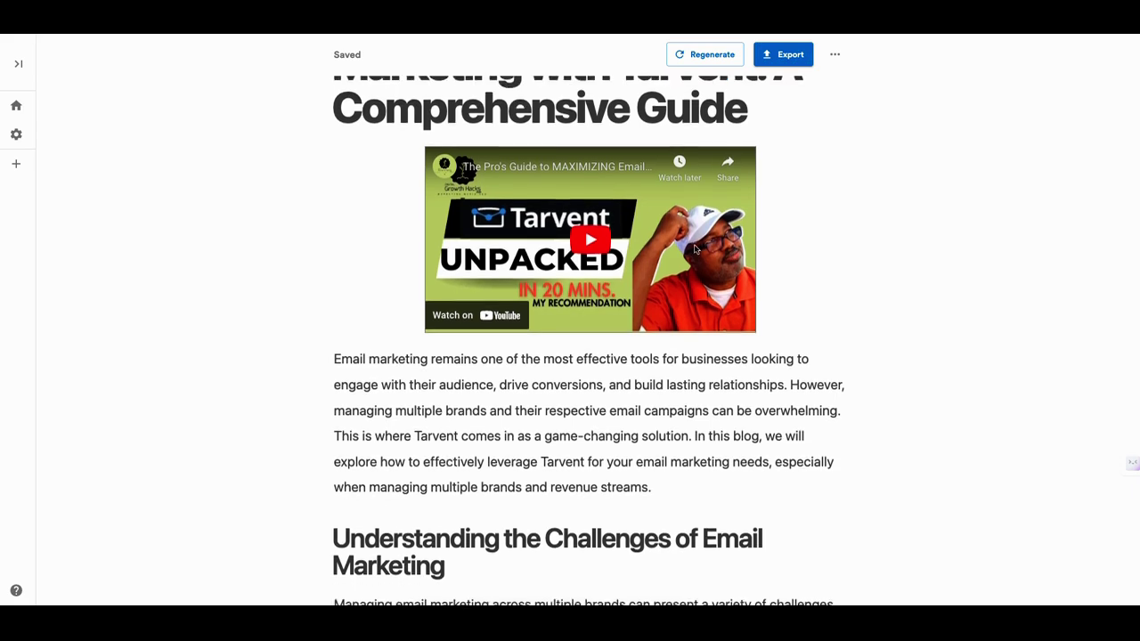
scroll(682, 263, down, 3)
scroll(666, 278, down, 7)
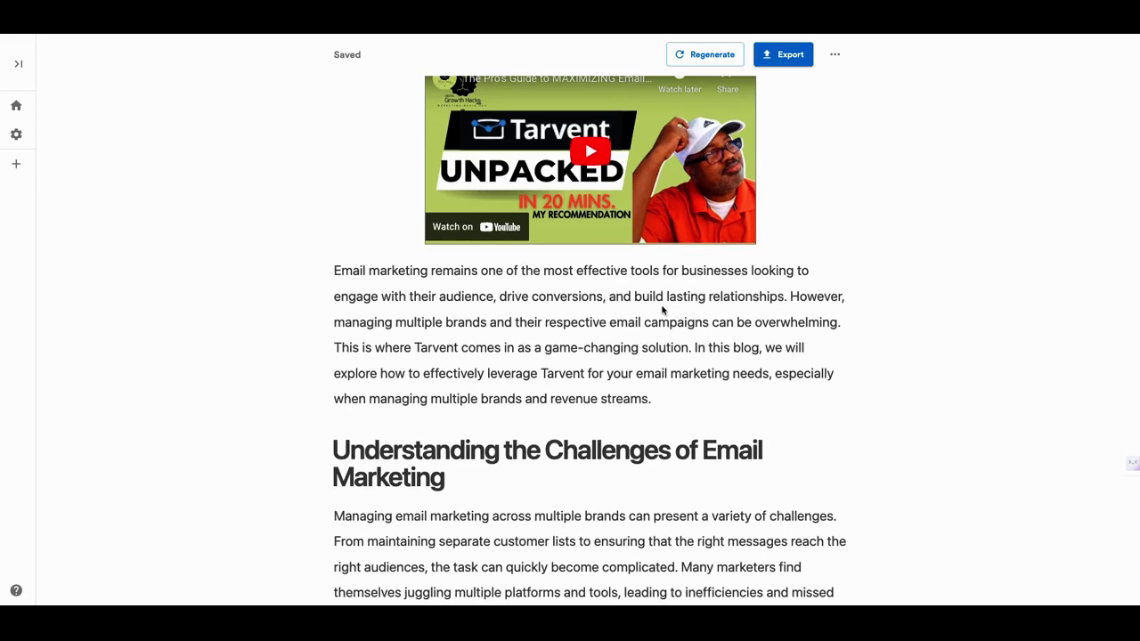
scroll(654, 361, down, 6)
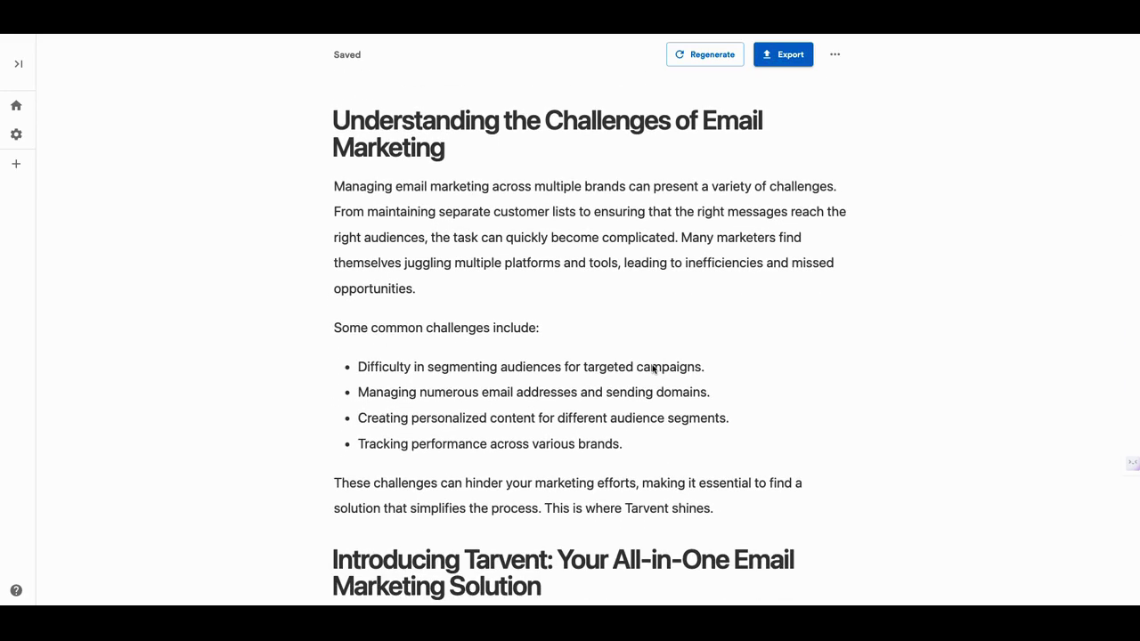
scroll(653, 369, down, 3)
scroll(652, 370, down, 5)
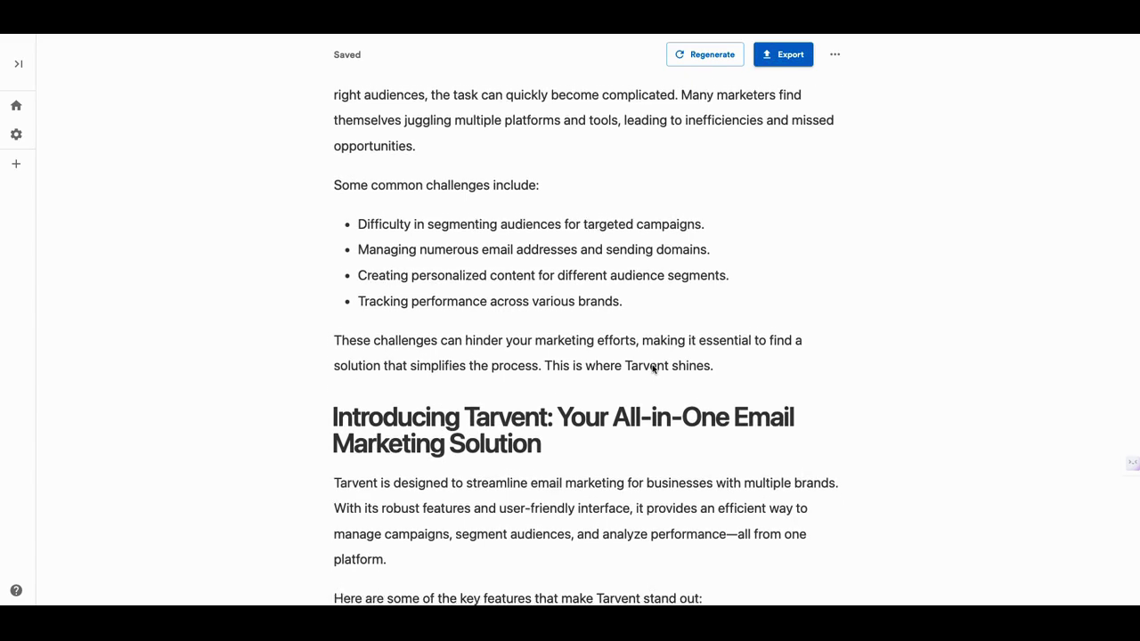
scroll(652, 371, down, 4)
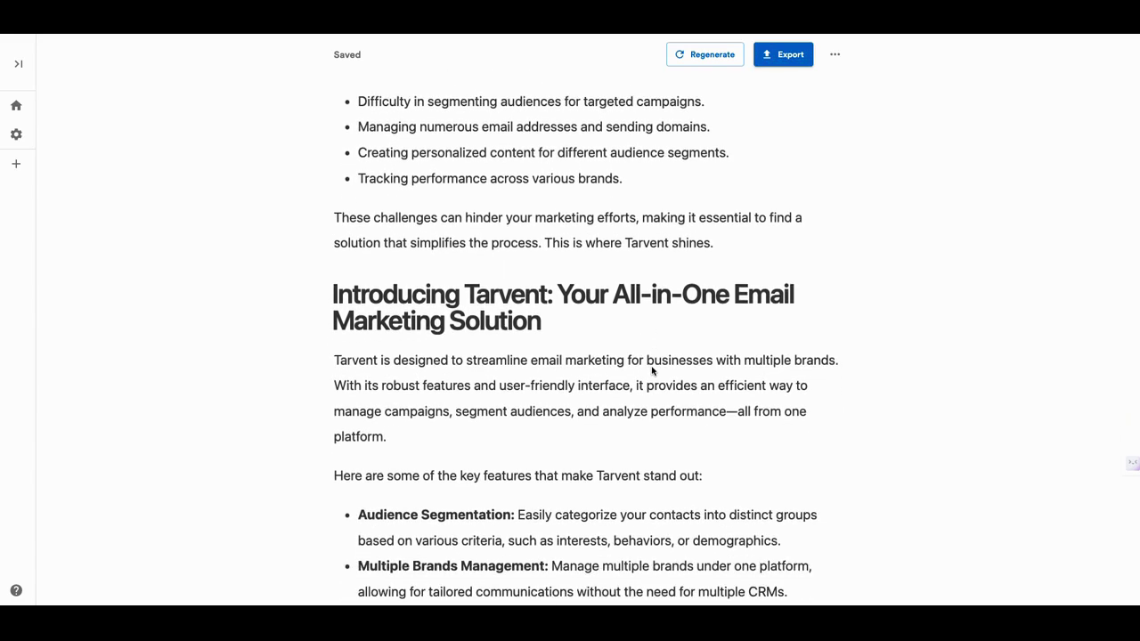
scroll(651, 372, down, 2)
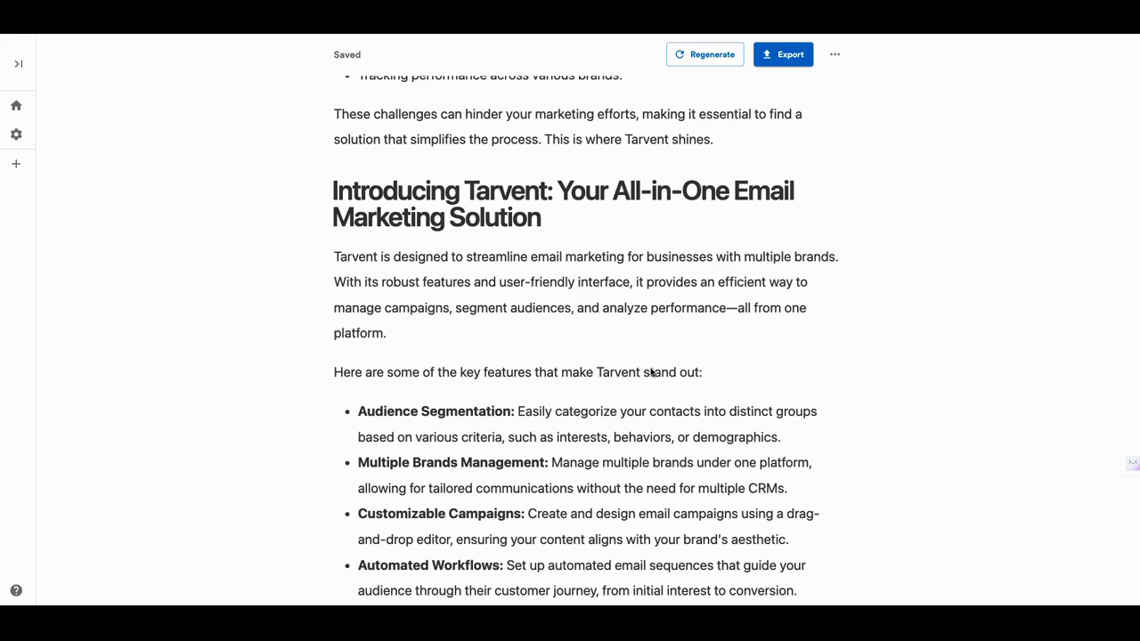
scroll(651, 372, down, 6)
scroll(651, 372, down, 4)
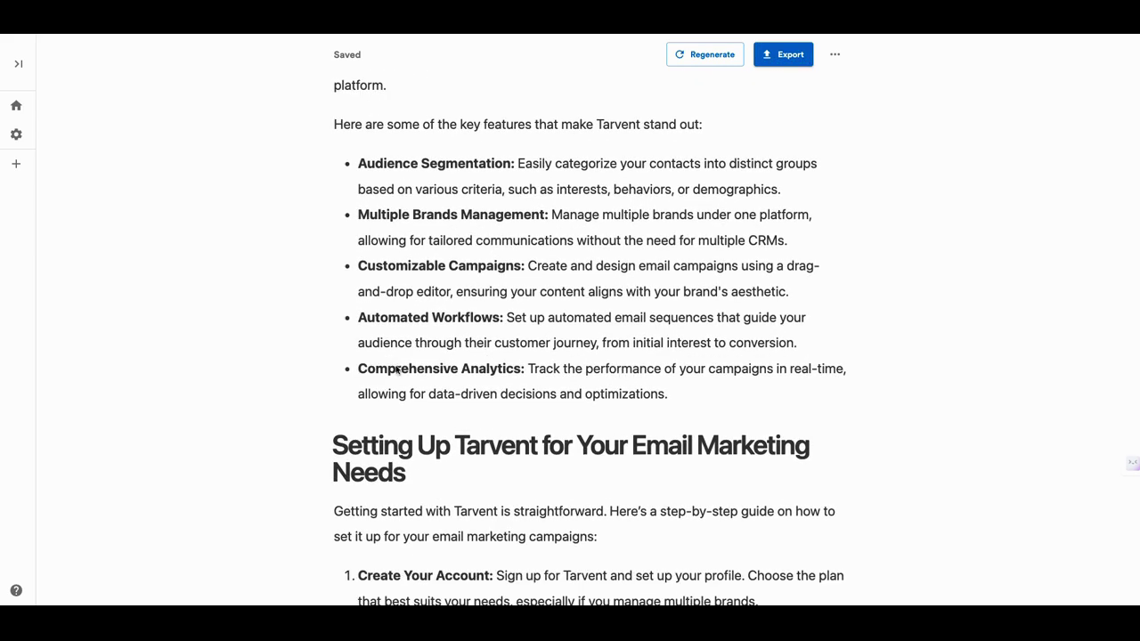
Review the remainder of the Tarvent guide, from the setup steps to "Final Thoughts on Tarvent", the AppSumo link and the "Free Stuff!" call to action.
scroll(397, 369, down, 11)
scroll(624, 446, down, 10)
scroll(625, 446, down, 20)
scroll(624, 446, down, 16)
scroll(625, 450, down, 17)
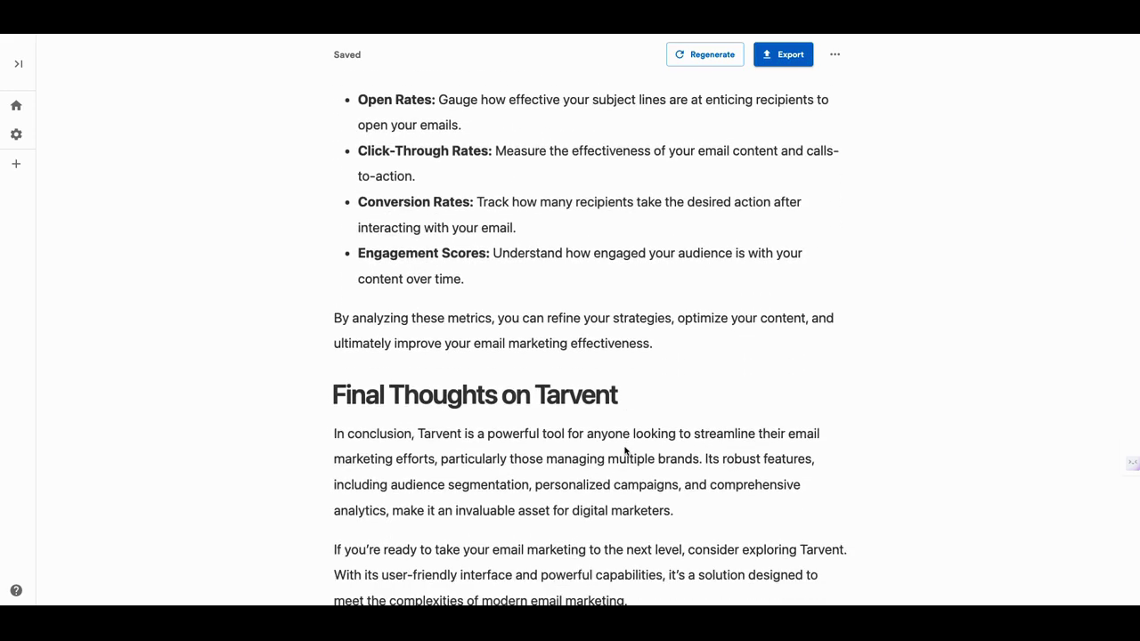
scroll(624, 451, down, 3)
scroll(624, 451, down, 7)
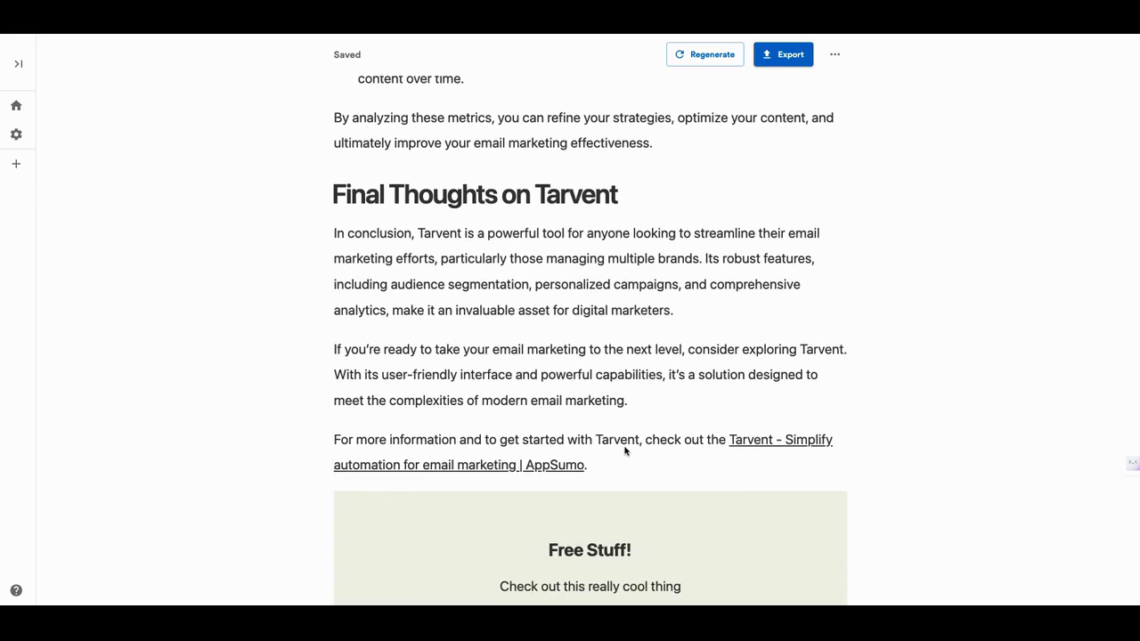
scroll(632, 438, down, 1)
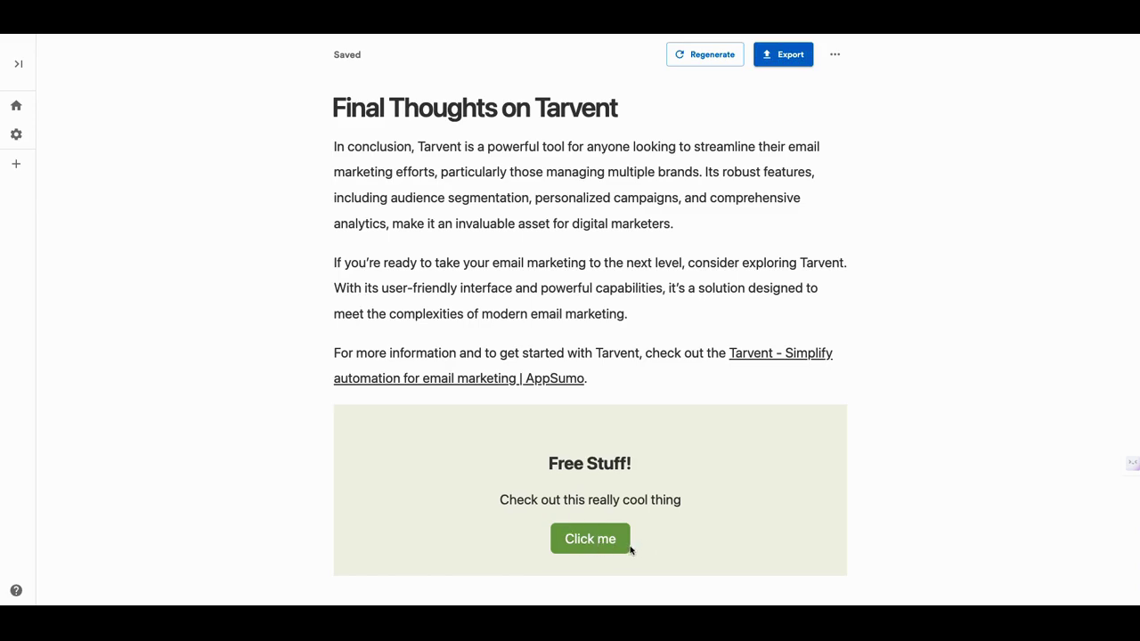
scroll(636, 530, down, 1)
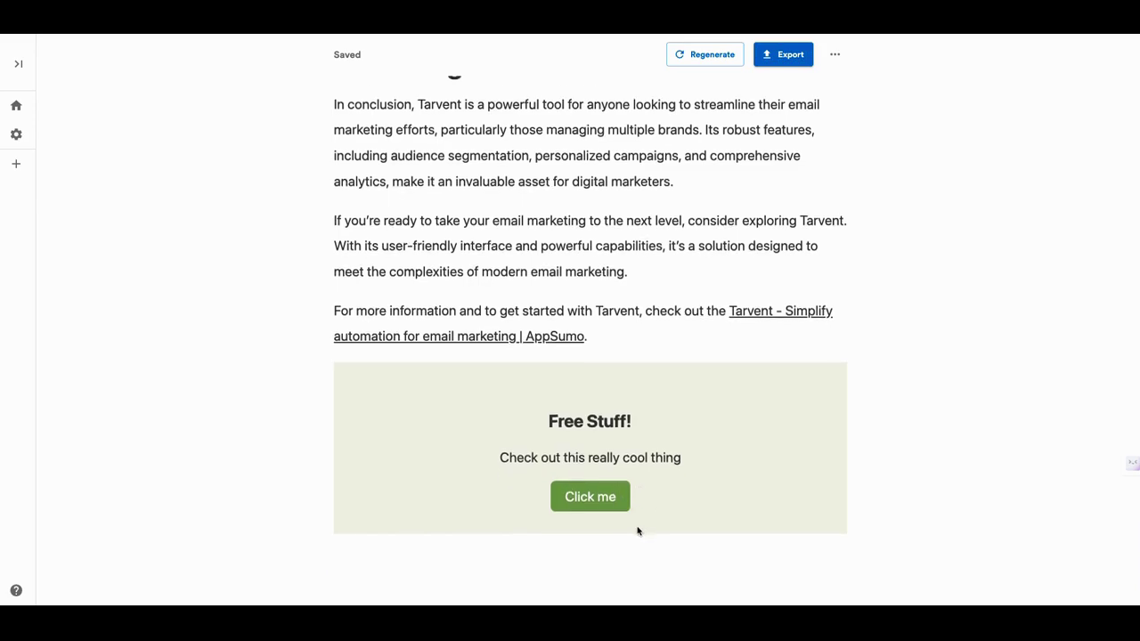
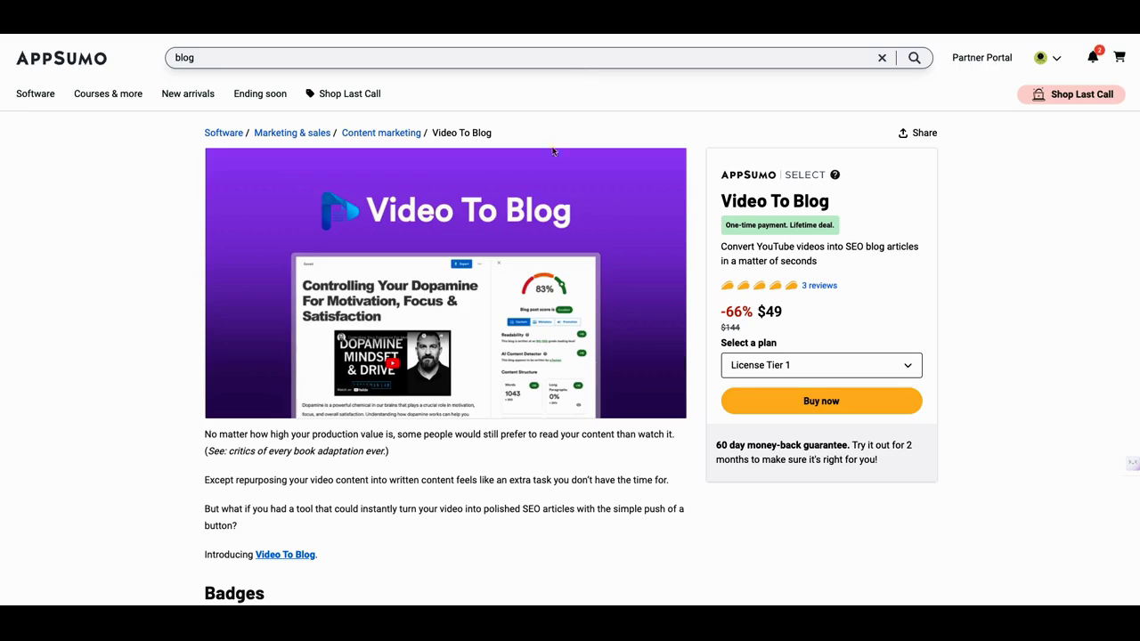
Switch to the Video To Blog listing on AppSumo, look through its overview and enlarge the dopamine blog example with the post score.
scroll(556, 250, down, 10)
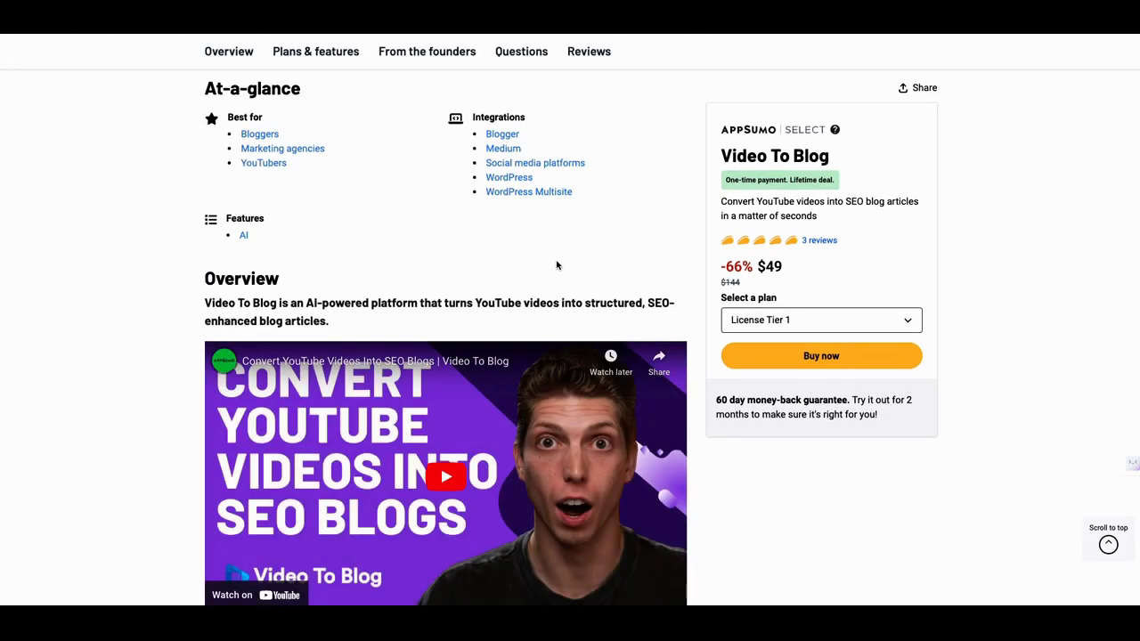
scroll(558, 279, down, 6)
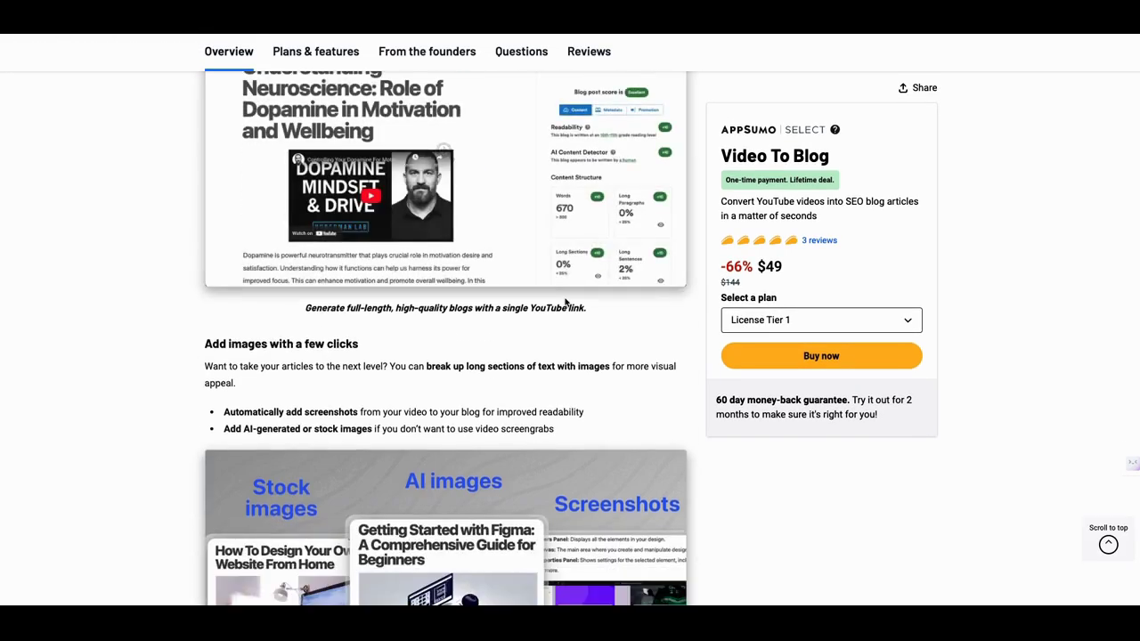
scroll(524, 320, up, 2)
click(524, 320)
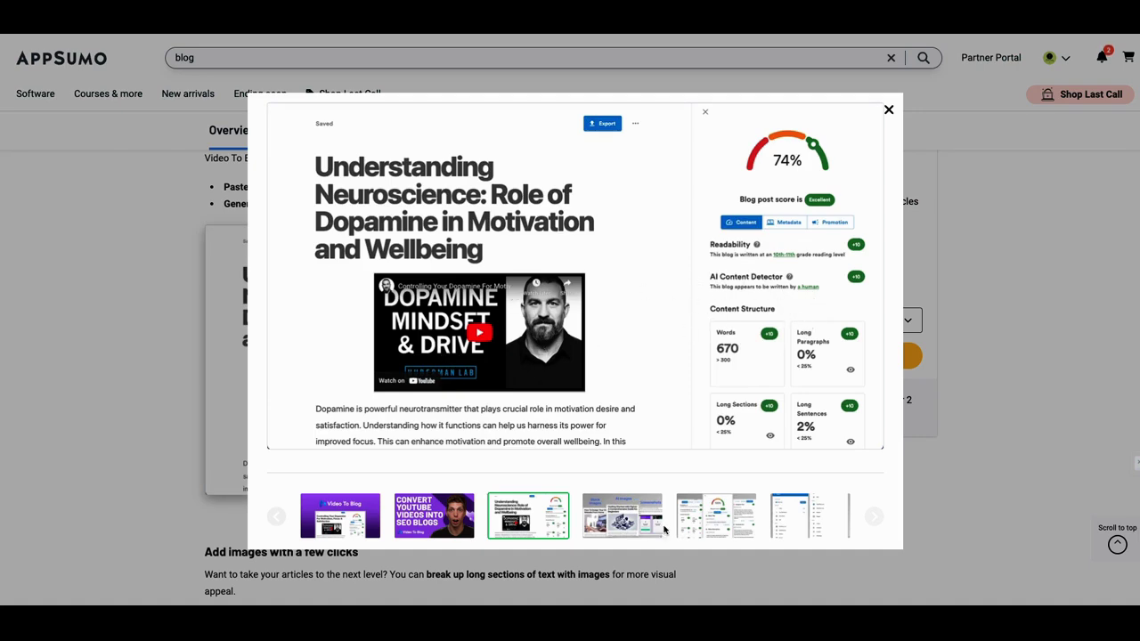
View the SEO metadata and social promotion screenshot in the gallery, and look through the listing down to the license tiers.
click(704, 531)
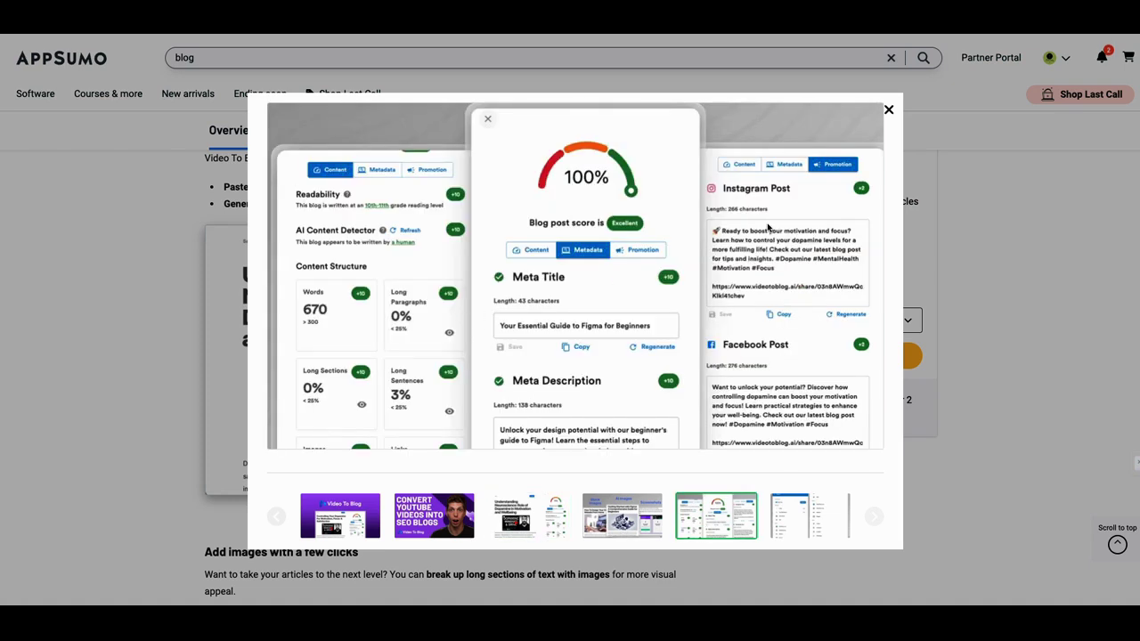
click(891, 111)
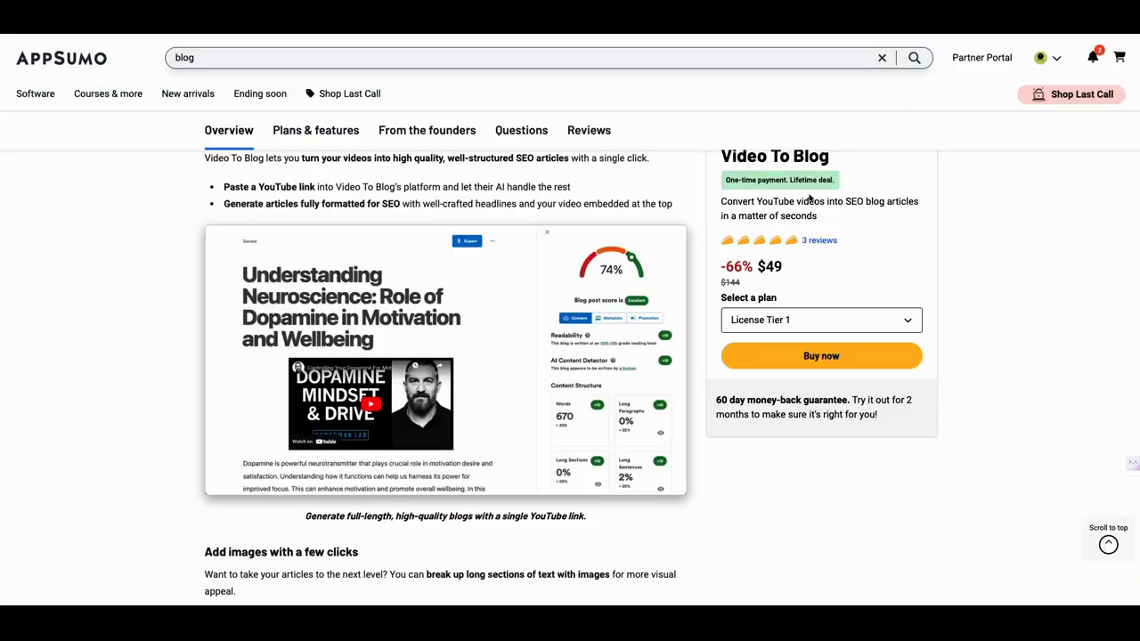
scroll(695, 285, down, 5)
scroll(695, 357, down, 15)
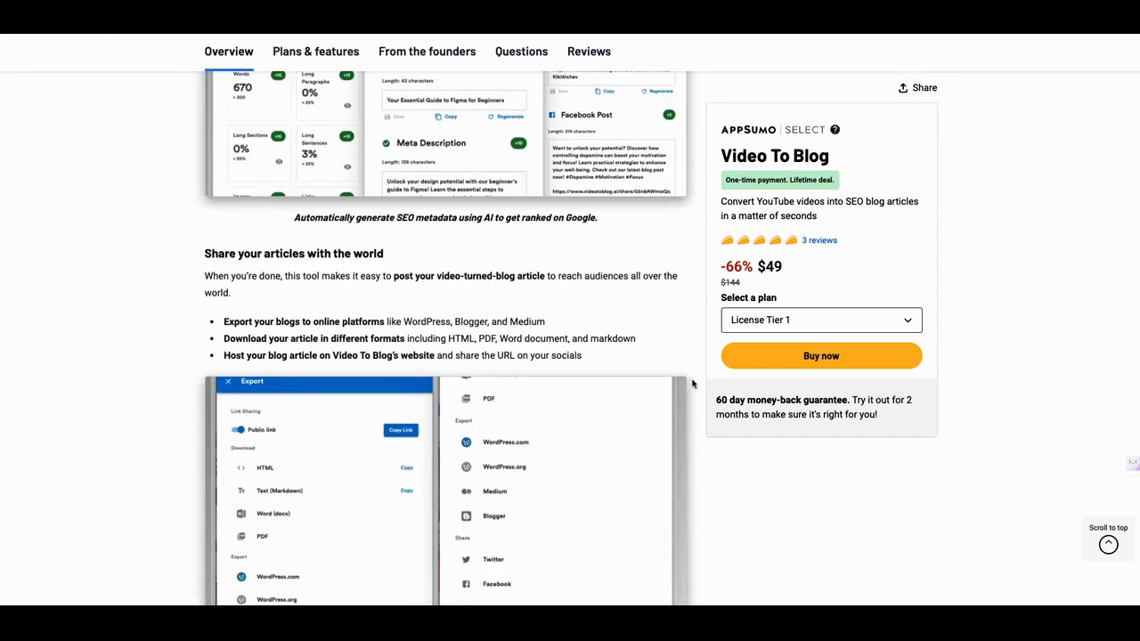
scroll(693, 384, down, 6)
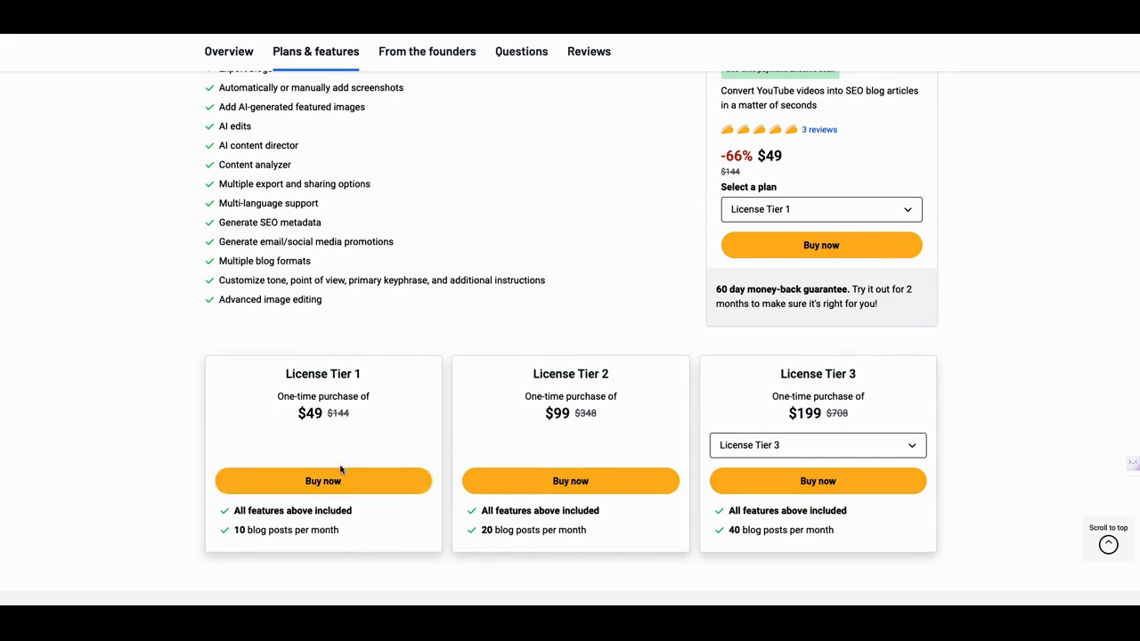
Review the listing's deal terms, overview, TL;DR and At-a-glance sections, including who it is best for and its integrations.
scroll(343, 482, up, 12)
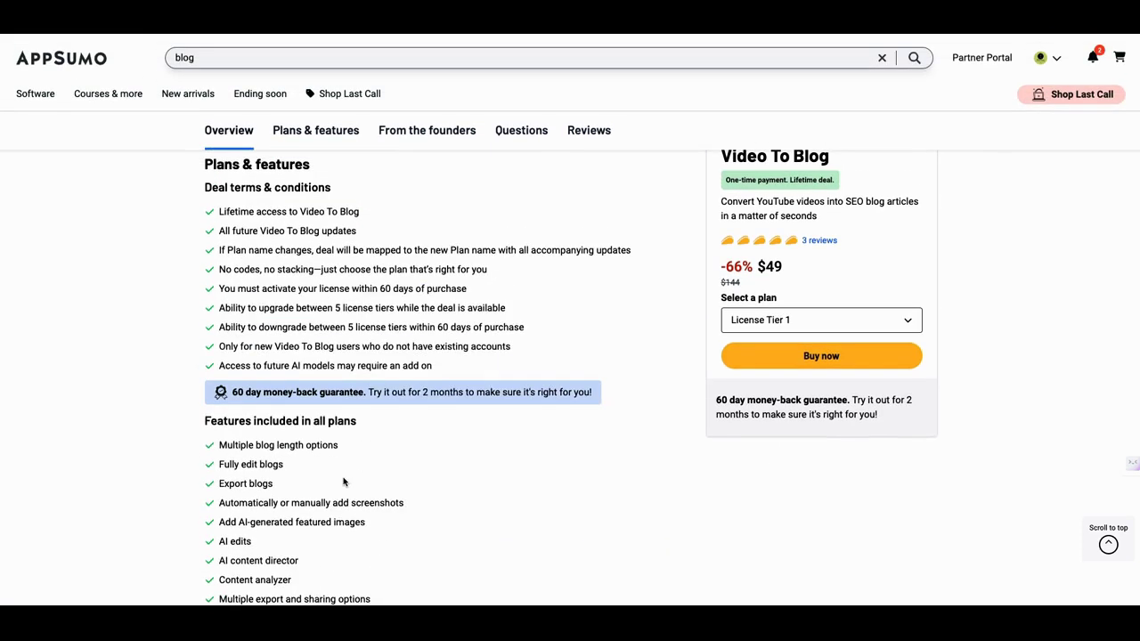
scroll(352, 464, up, 12)
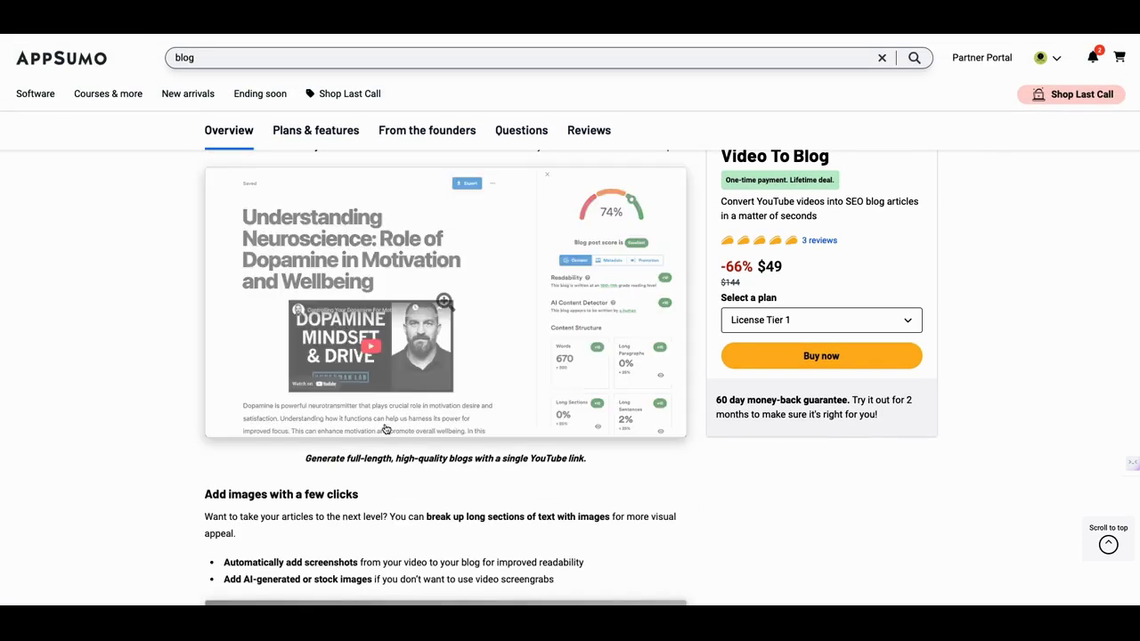
scroll(401, 410, up, 3)
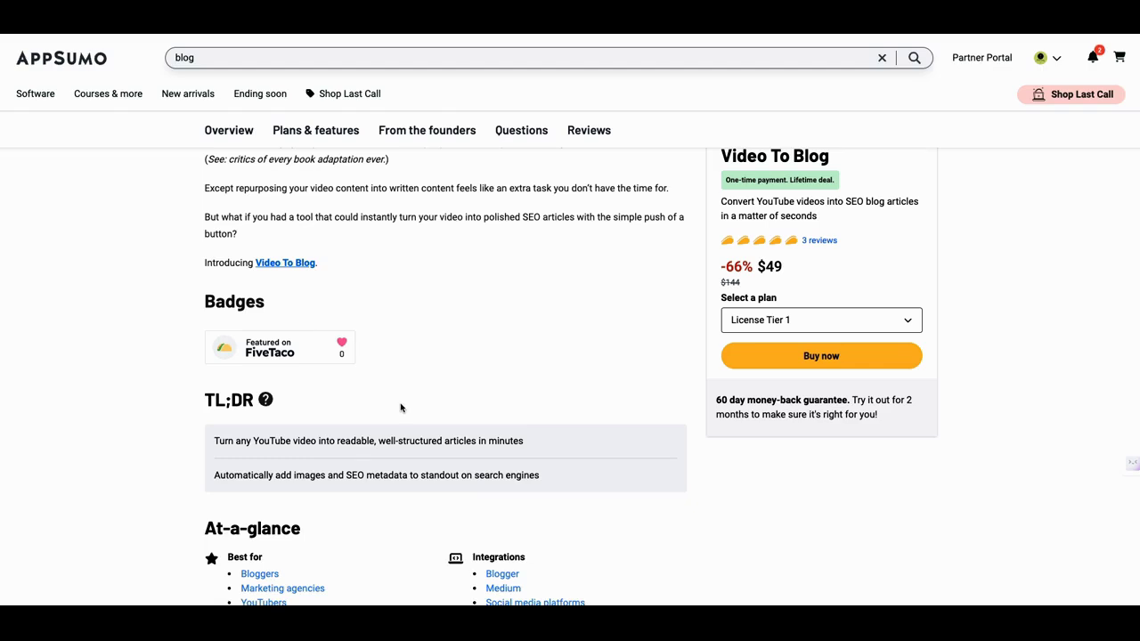
scroll(438, 437, down, 1)
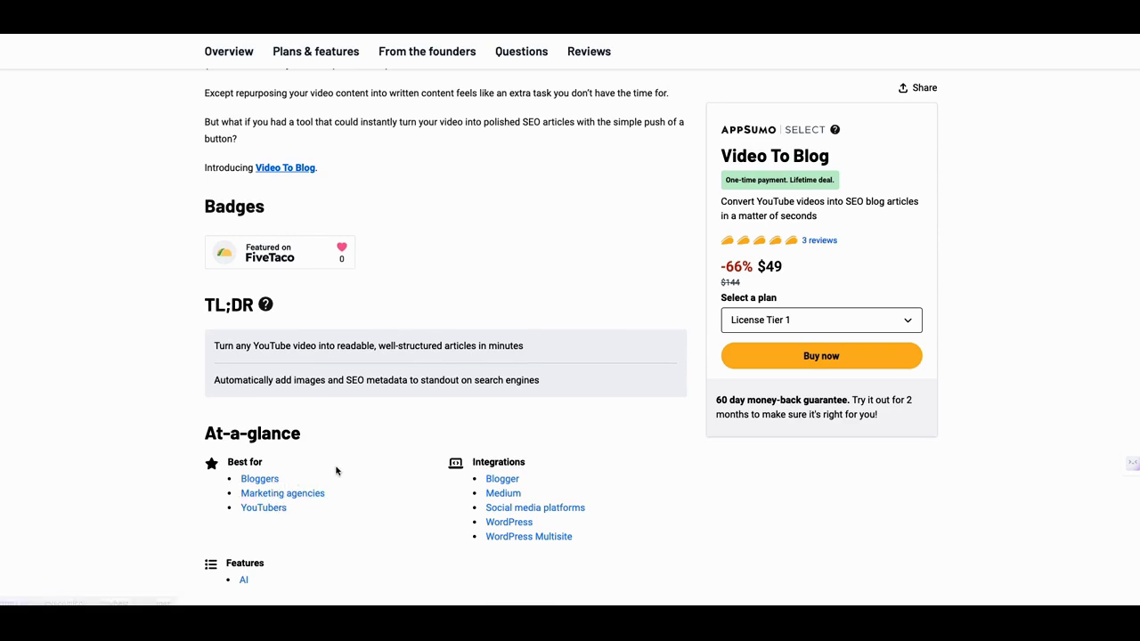
scroll(344, 469, up, 1)
scroll(392, 487, down, 2)
scroll(392, 487, down, 20)
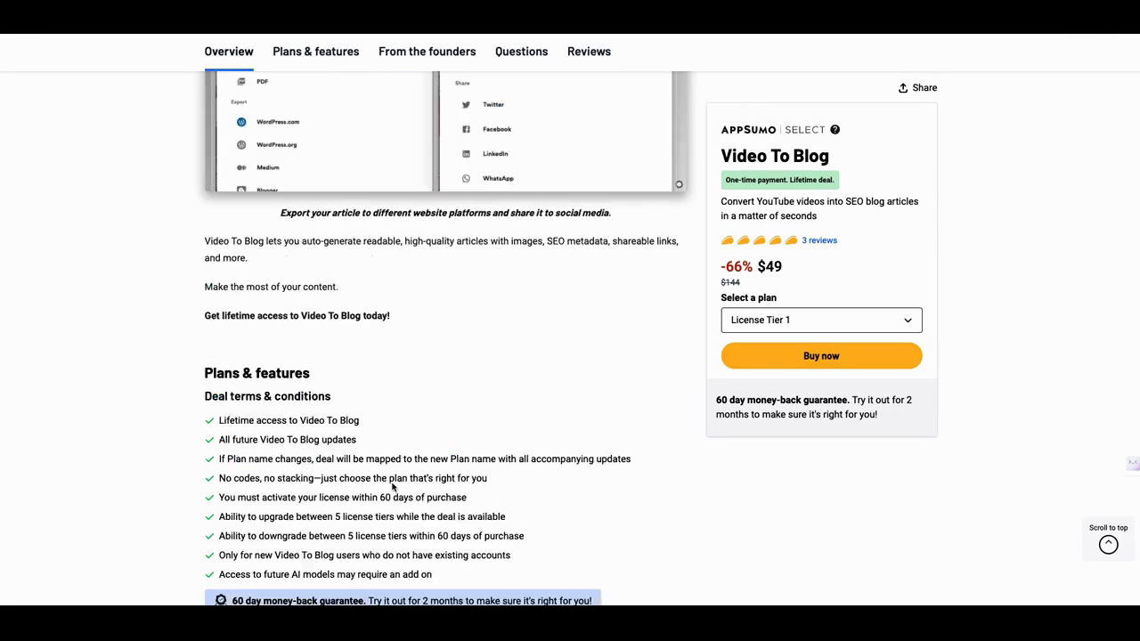
Choose License Tier 5 in the third plan card of the Plans & features section.
scroll(395, 488, up, 10)
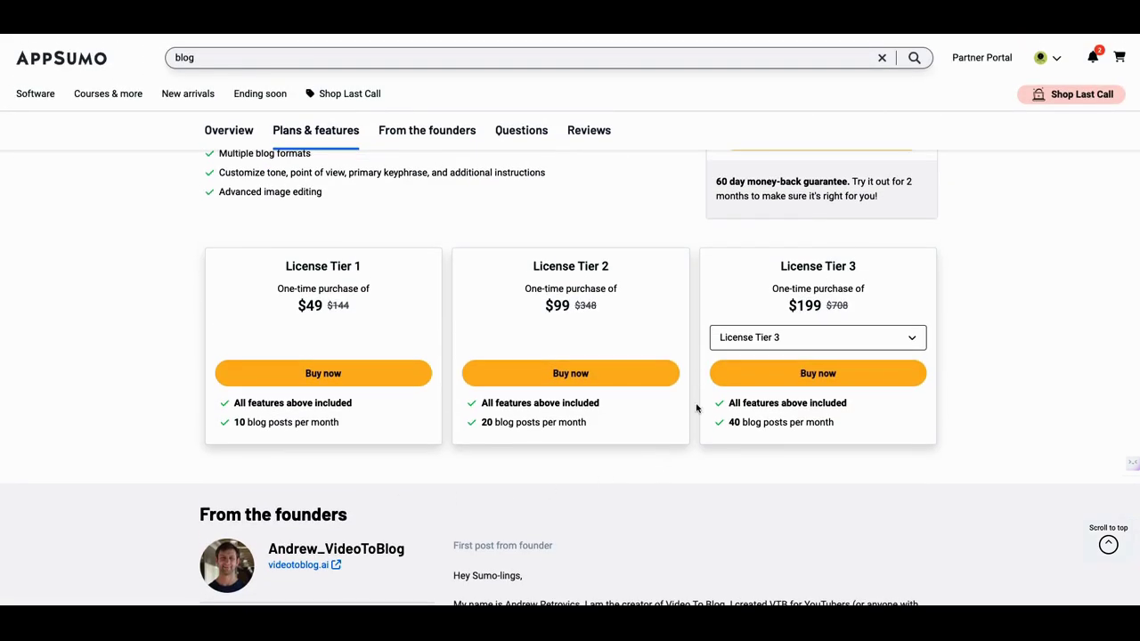
click(770, 341)
click(718, 419)
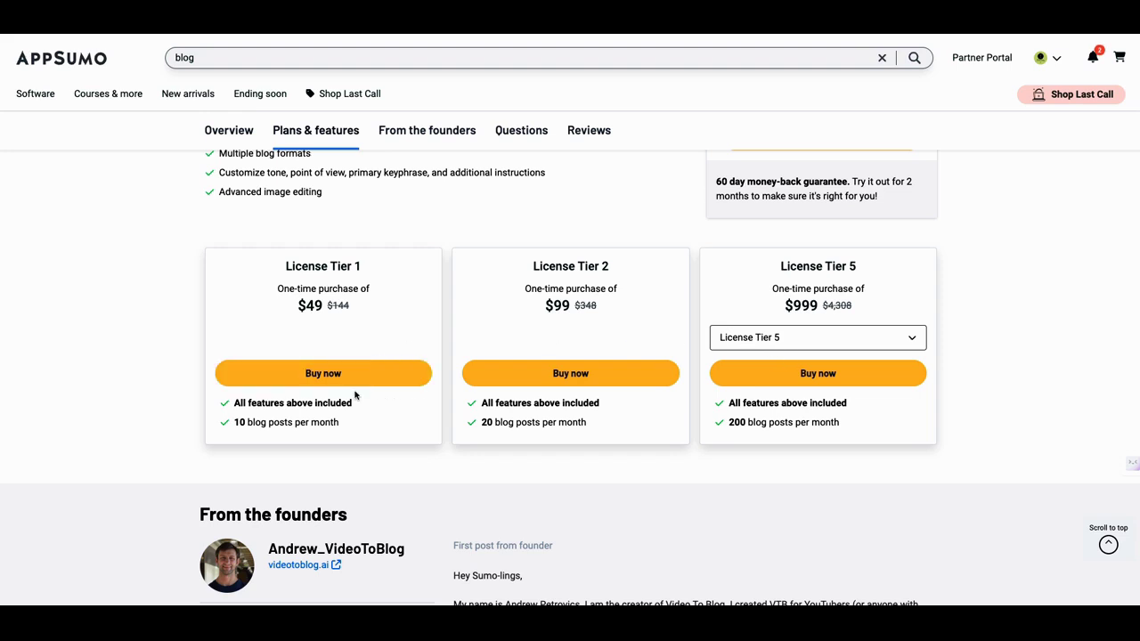
Read the features included in all plans and the deal terms and conditions.
scroll(355, 395, up, 4)
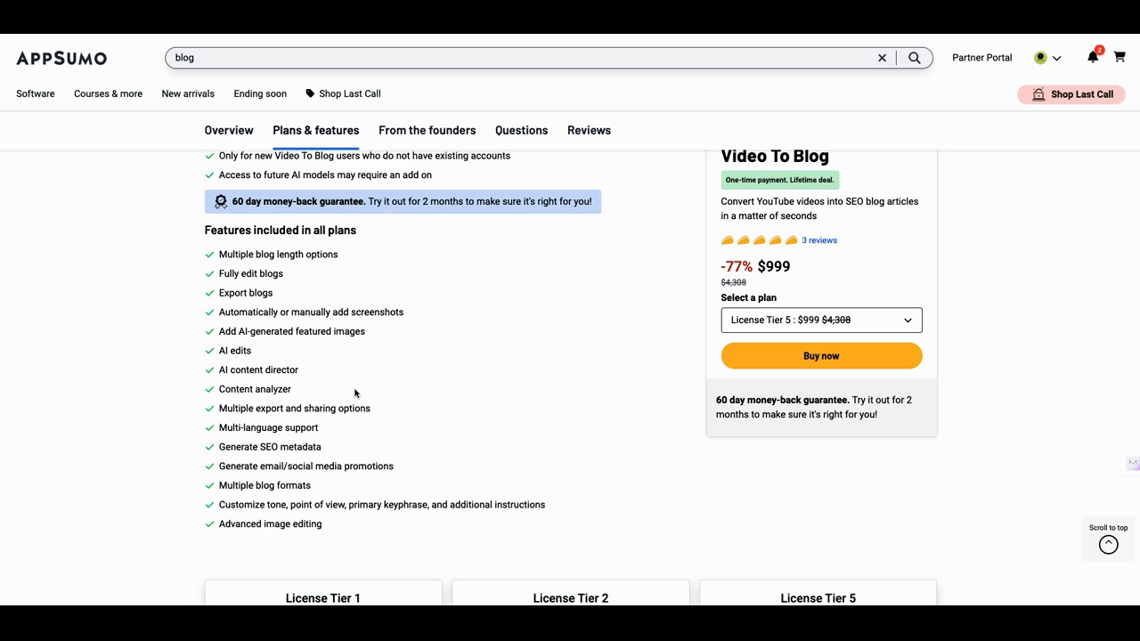
scroll(356, 391, up, 5)
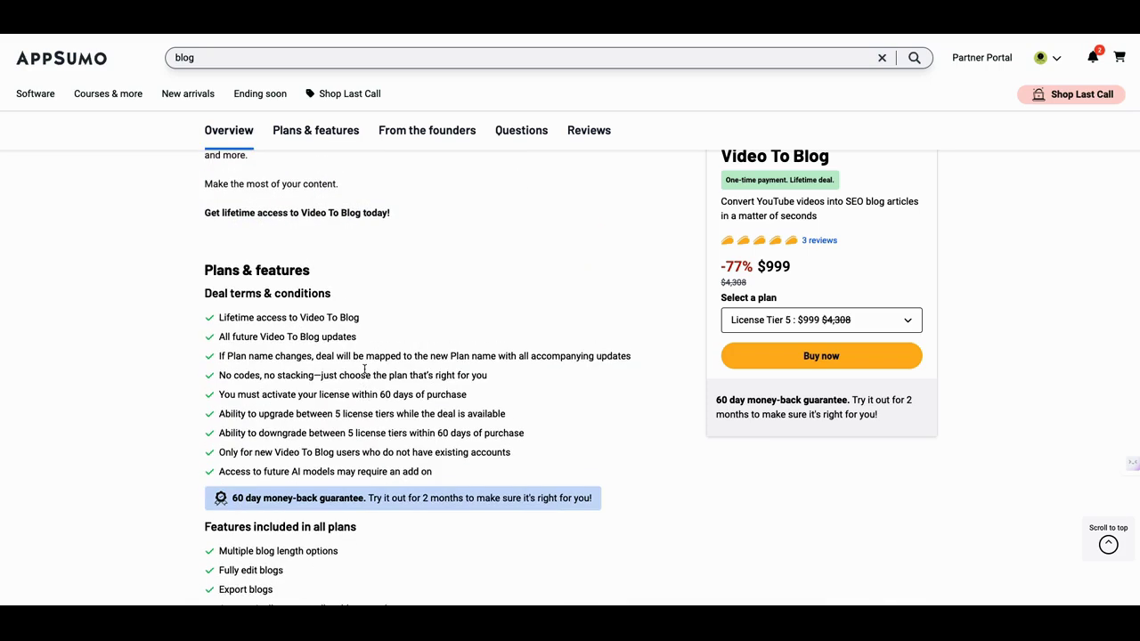
scroll(521, 236, up, 2)
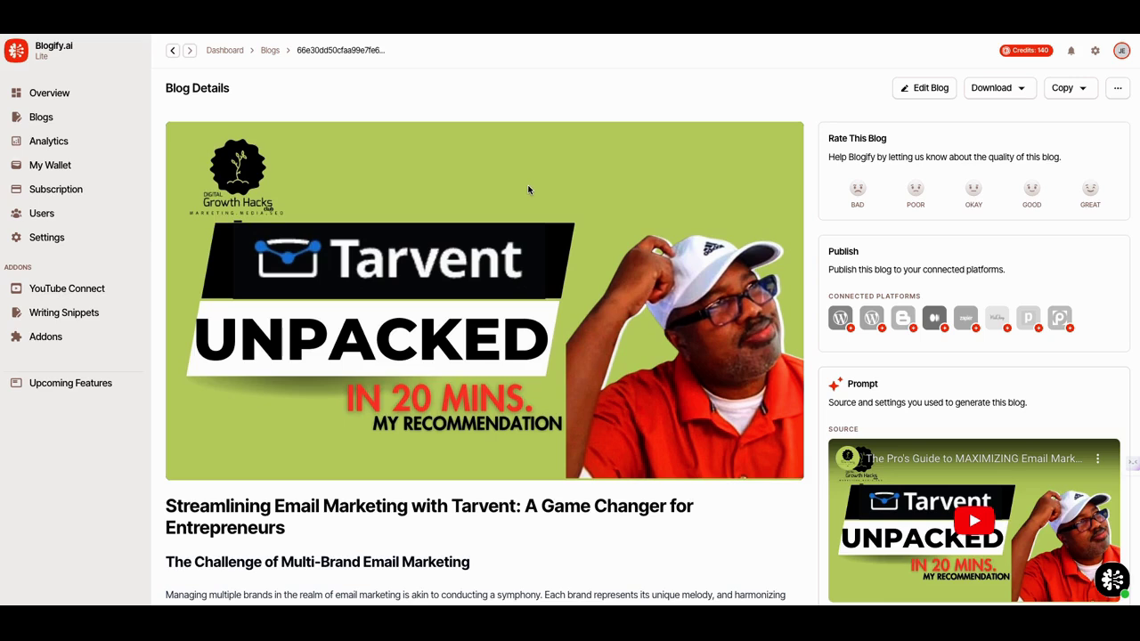
Examine the generated Tarvent blog's cover image, title, publishing platforms and the source video with its prompt settings.
scroll(530, 188, down, 1)
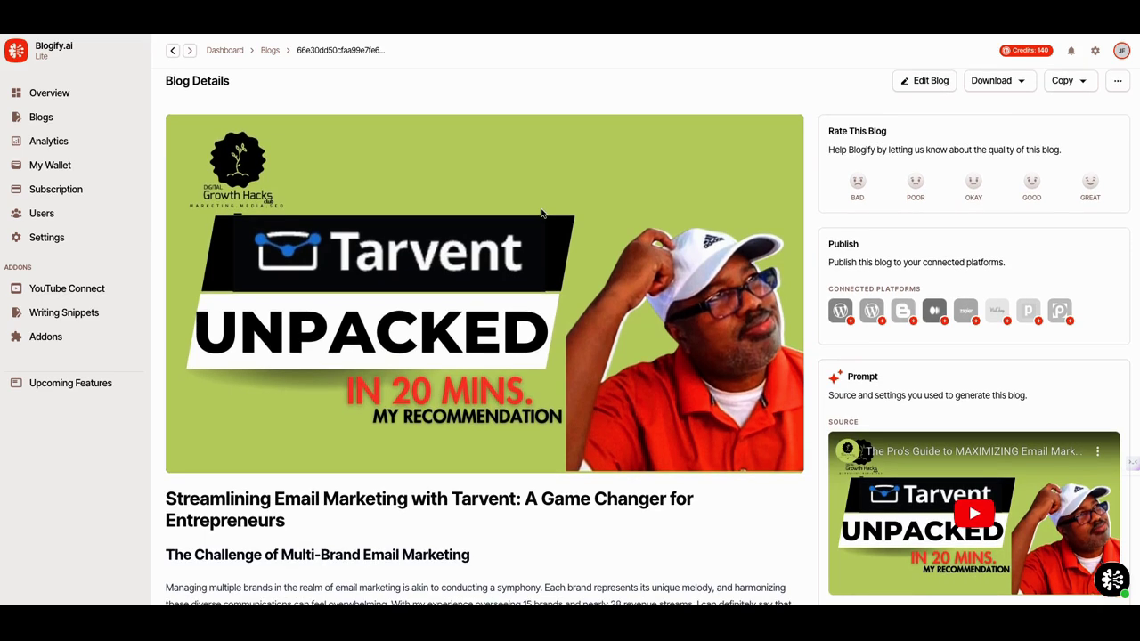
scroll(541, 213, down, 1)
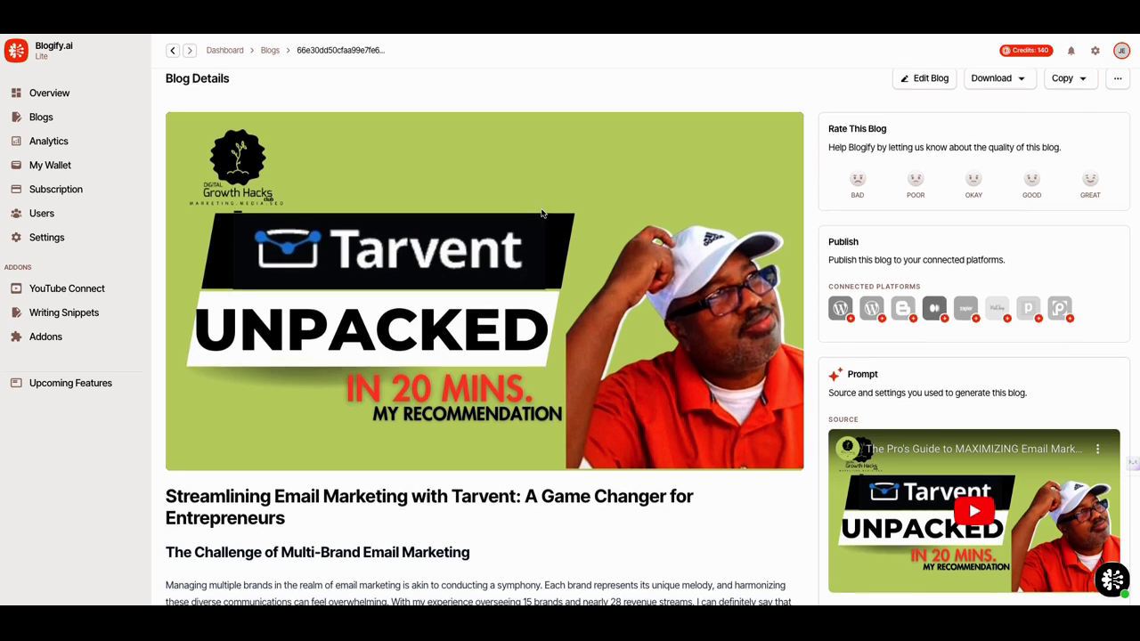
scroll(542, 213, down, 1)
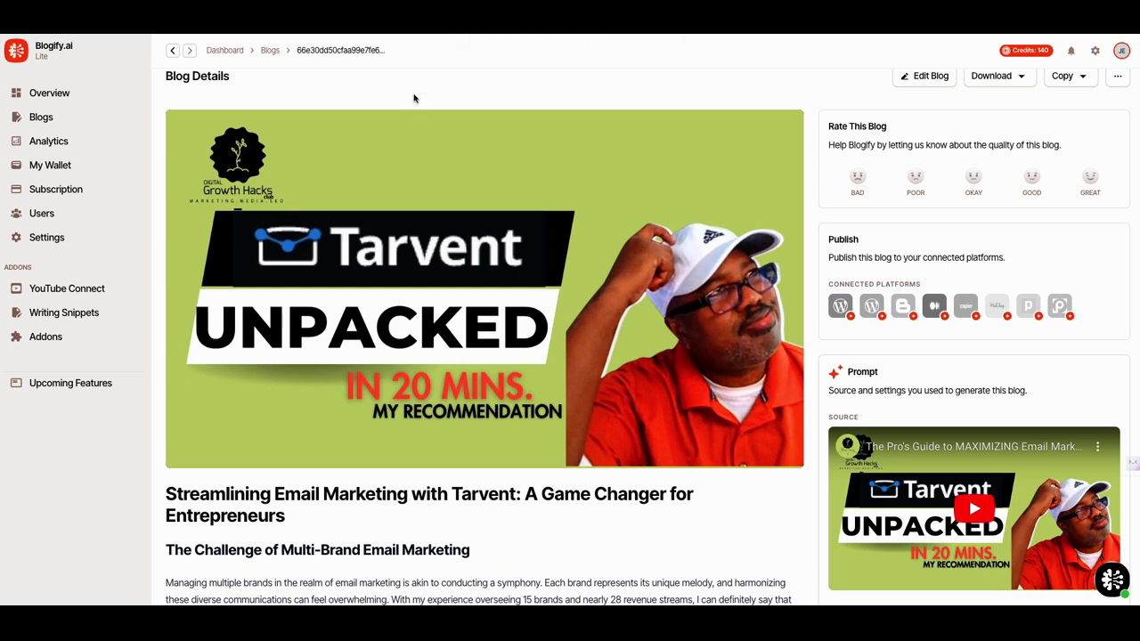
scroll(386, 172, down, 1)
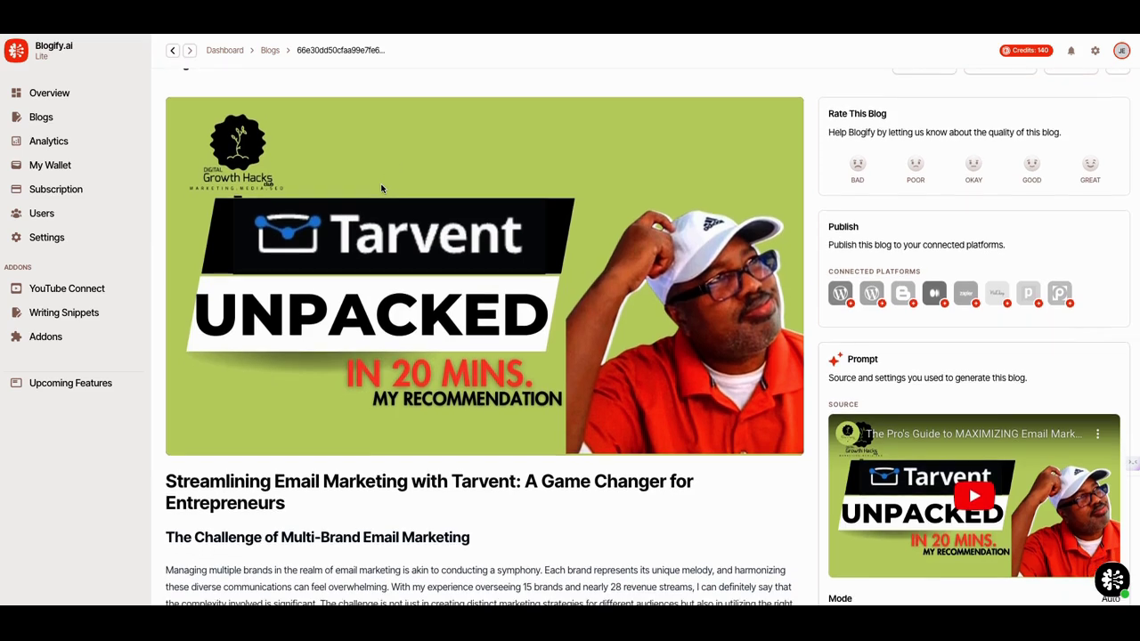
scroll(388, 195, down, 3)
scroll(395, 201, down, 3)
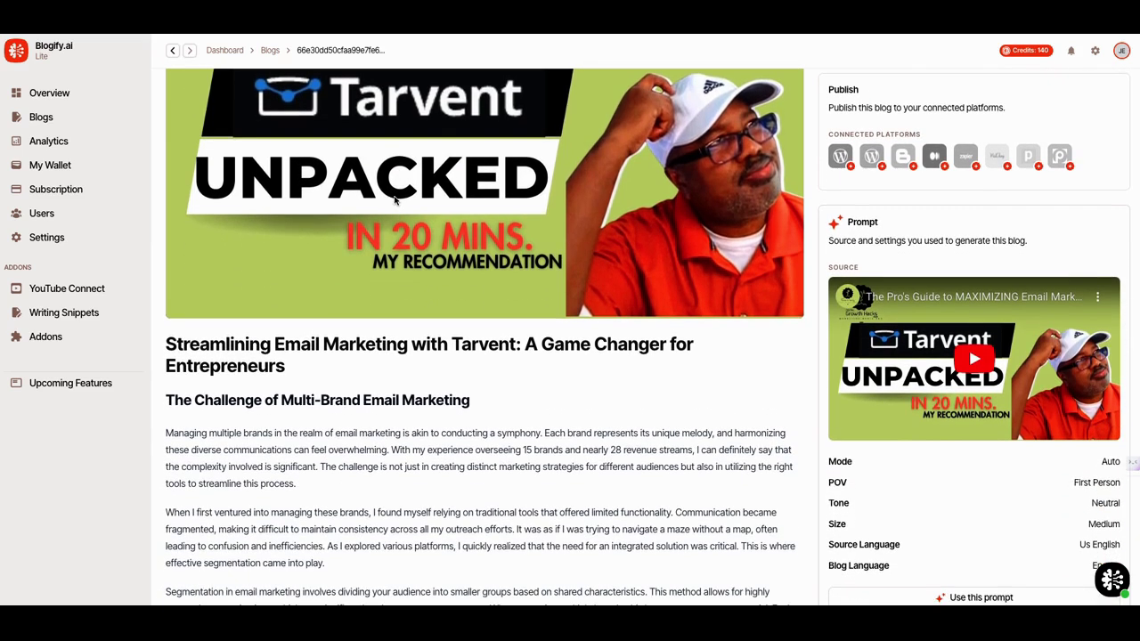
scroll(395, 202, down, 3)
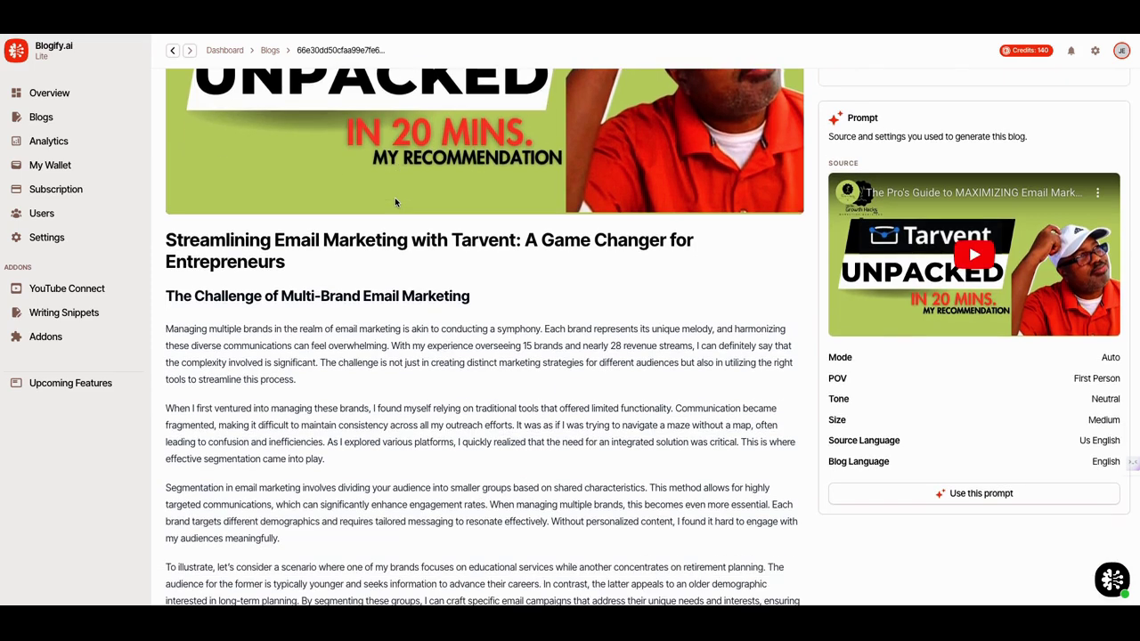
Read the section "The Challenge of Multi-Brand Email Marketing" with its quotation, and return towards the beginning of the blog.
scroll(403, 223, down, 2)
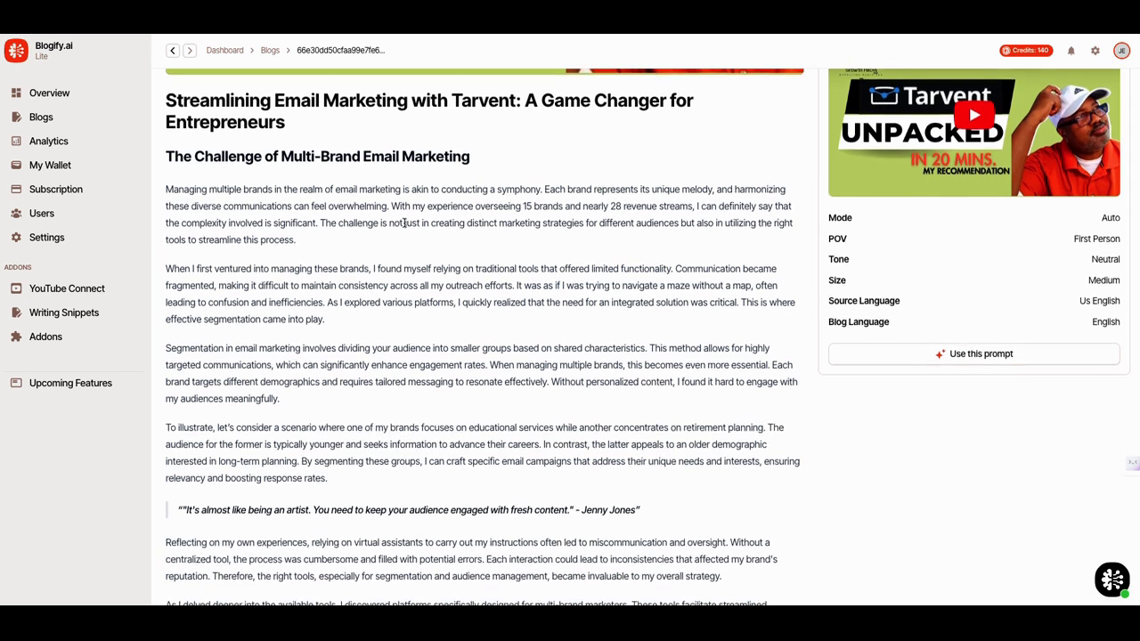
scroll(404, 225, down, 1)
scroll(403, 224, down, 1)
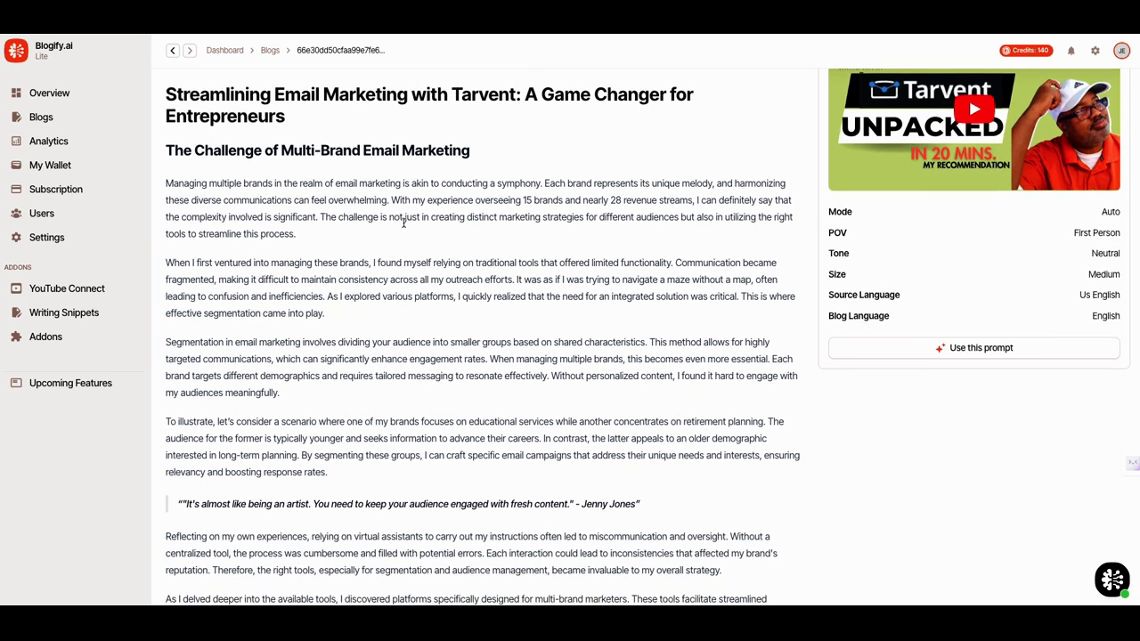
scroll(403, 226, down, 2)
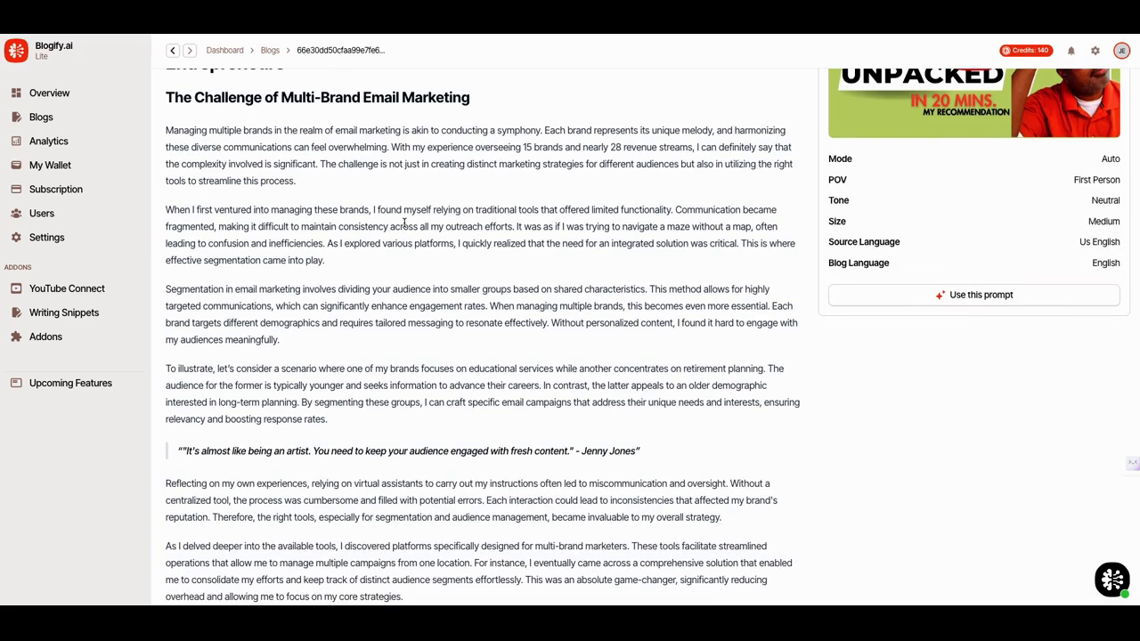
scroll(386, 237, down, 1)
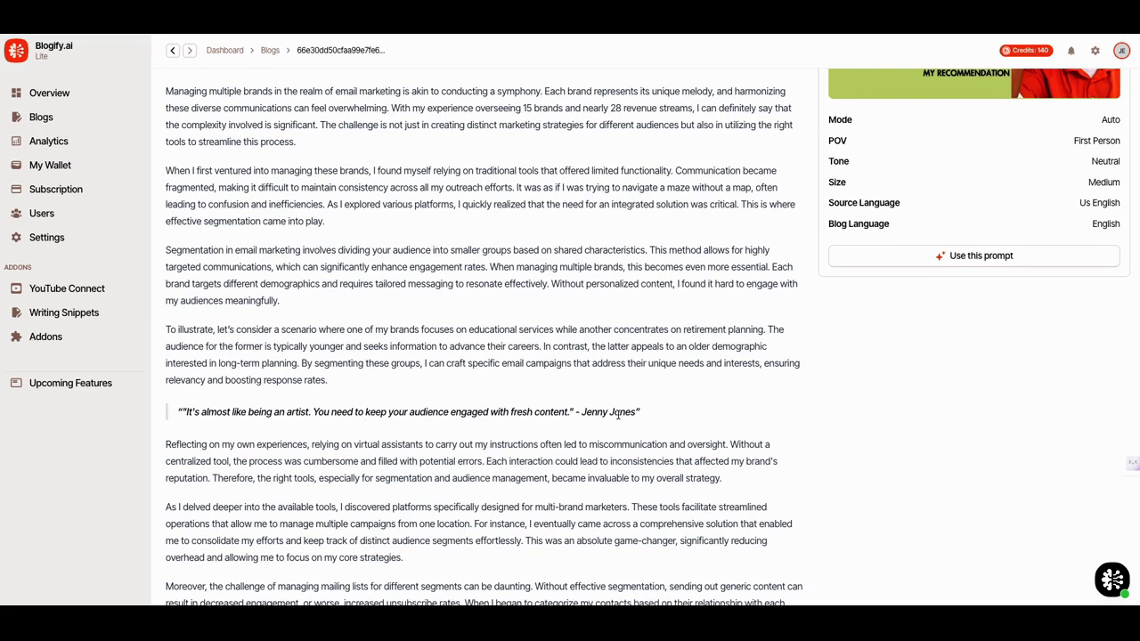
scroll(652, 416, down, 5)
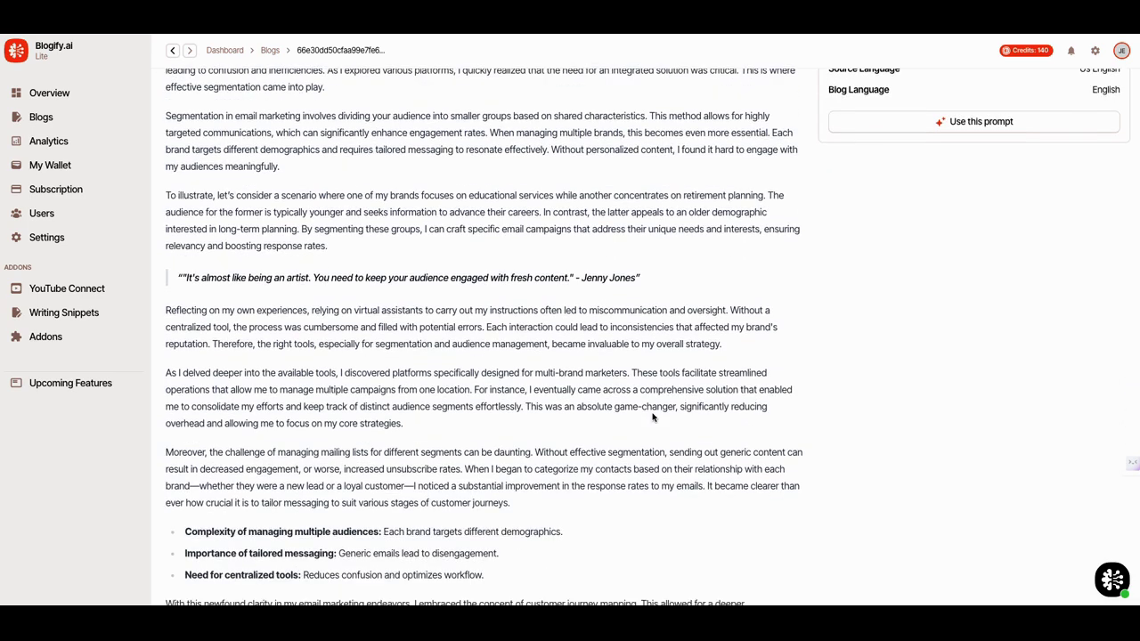
scroll(652, 416, up, 8)
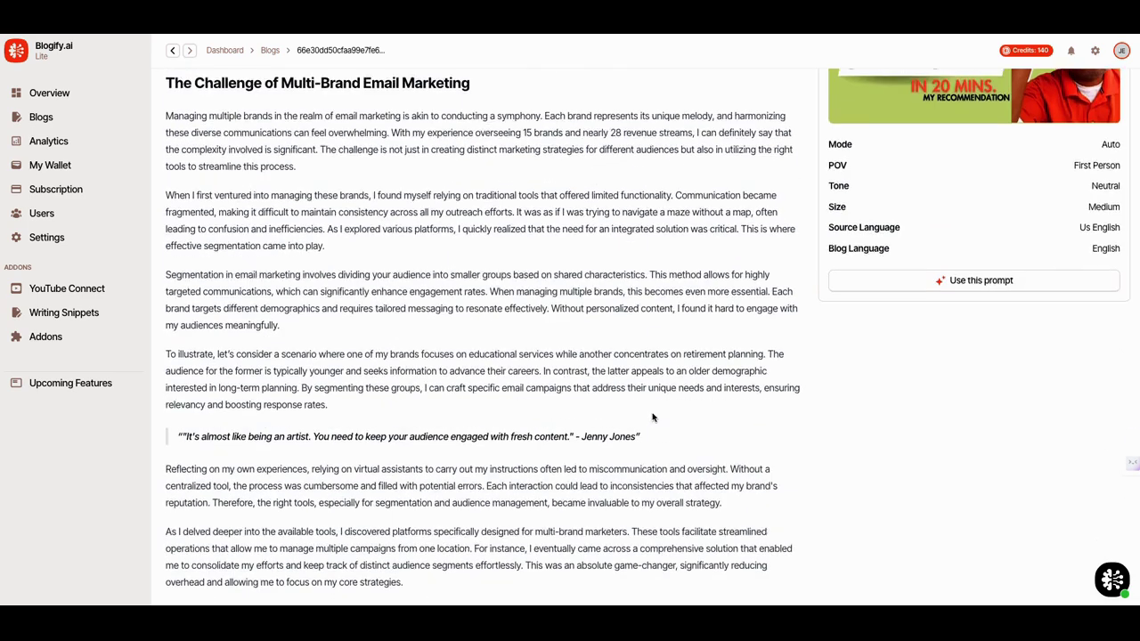
scroll(652, 416, up, 1)
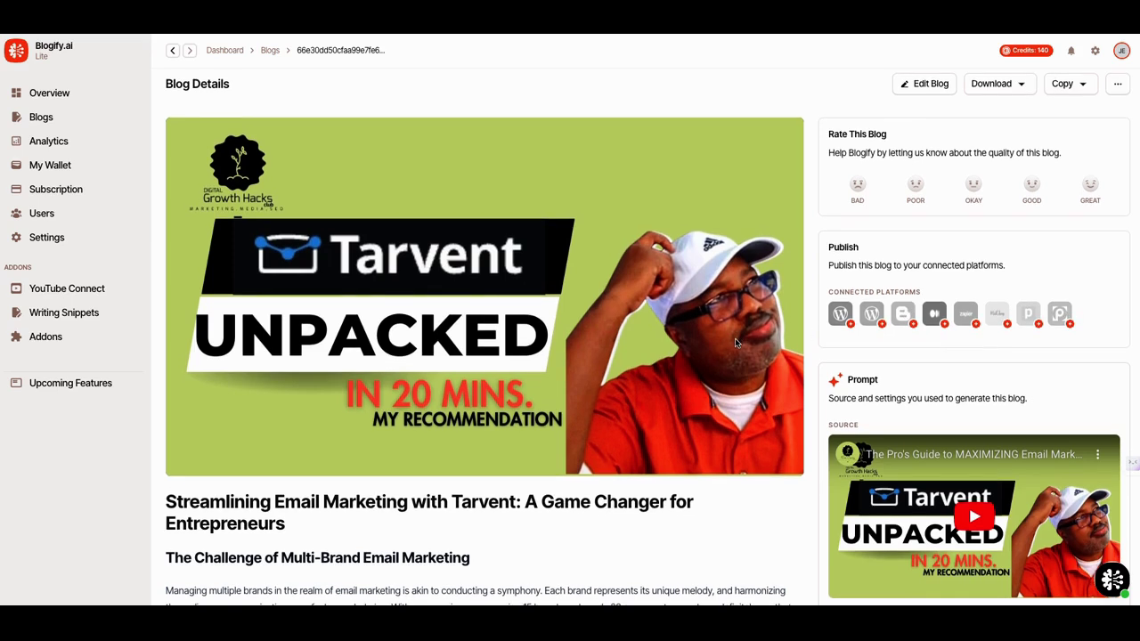
Review the full Tarvent blog, from the solution and benefits sections through the TL;DR summary to the keywords and hashtags.
scroll(701, 338, down, 1)
scroll(701, 338, down, 10)
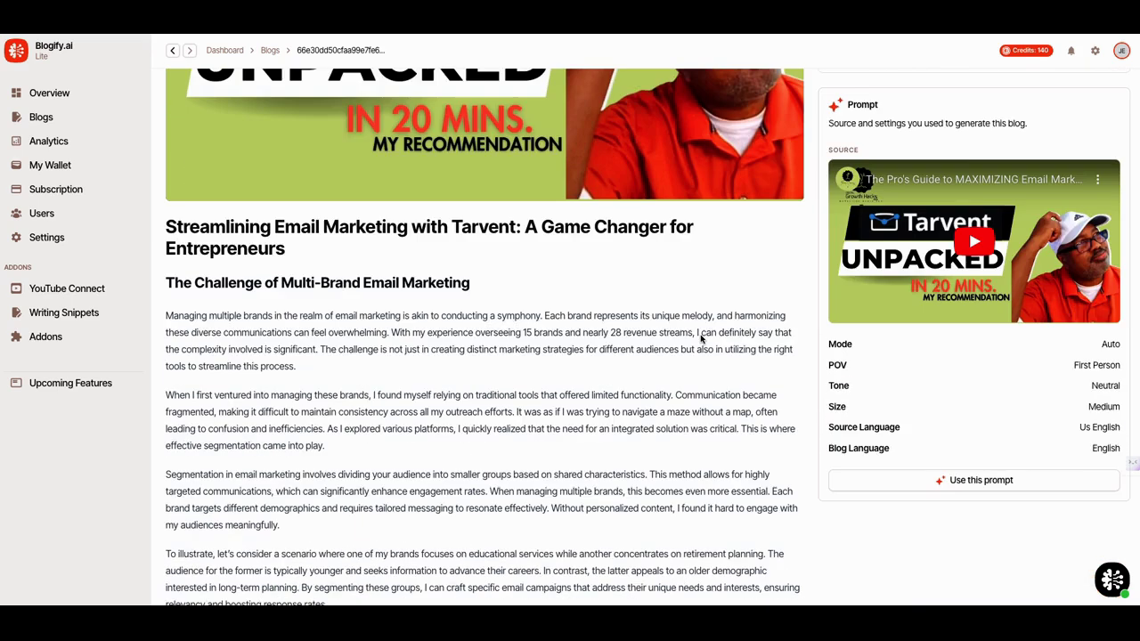
scroll(701, 339, down, 10)
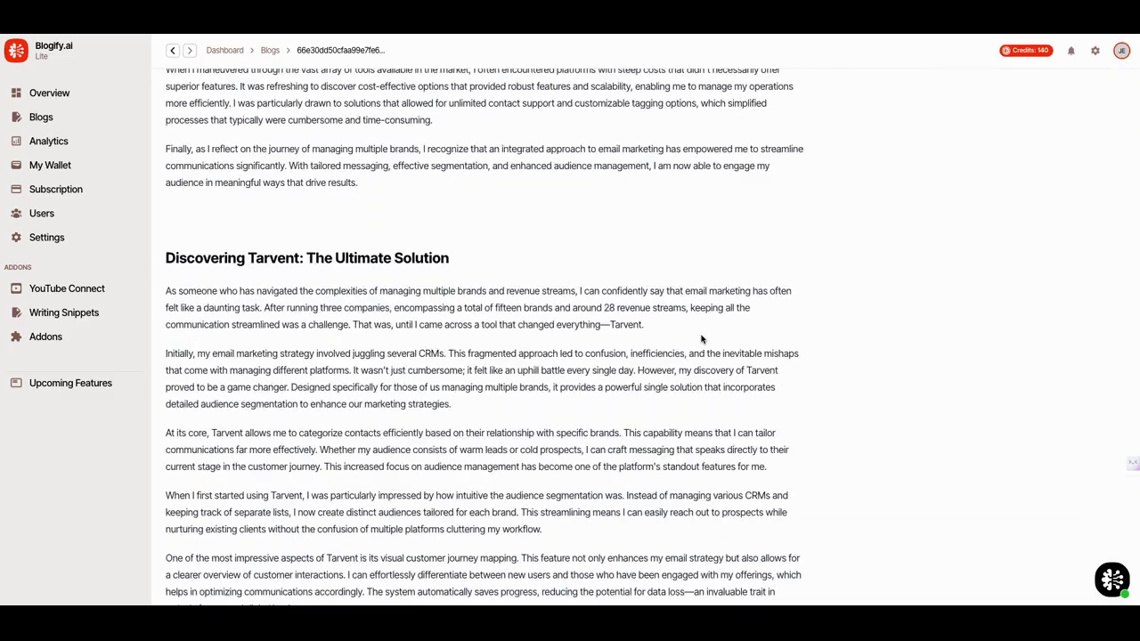
scroll(701, 339, down, 8)
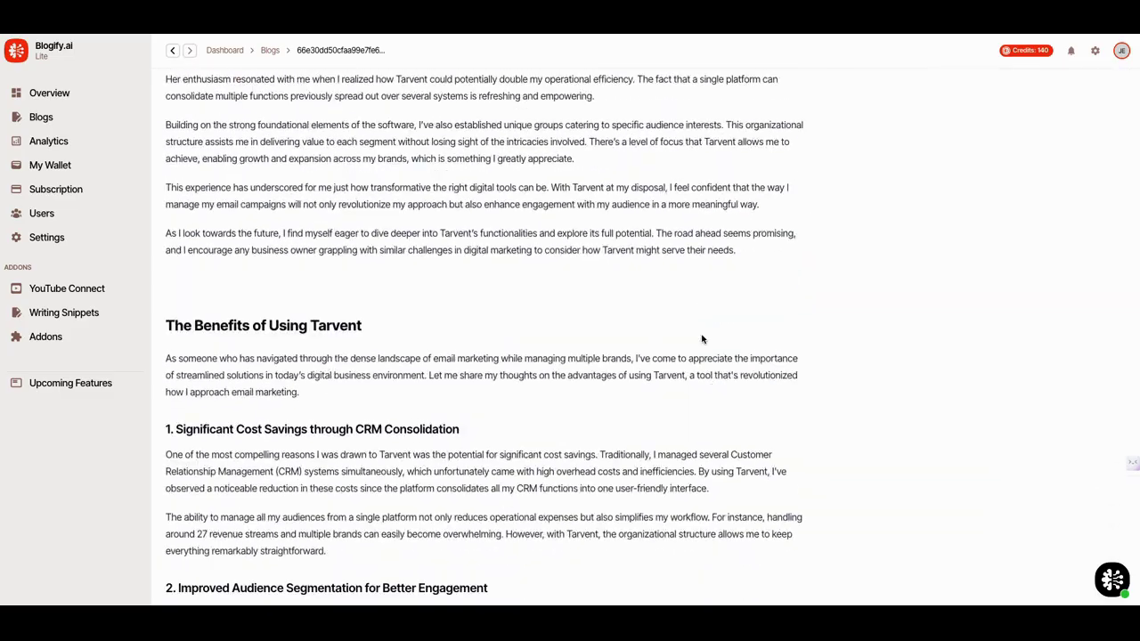
scroll(701, 338, down, 7)
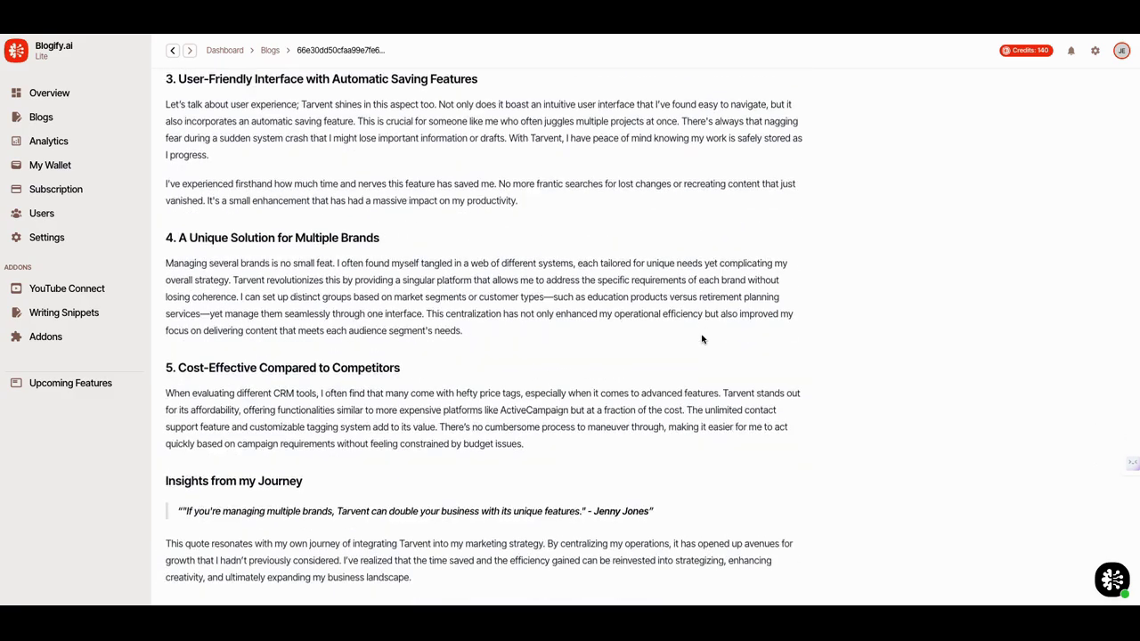
scroll(701, 338, down, 8)
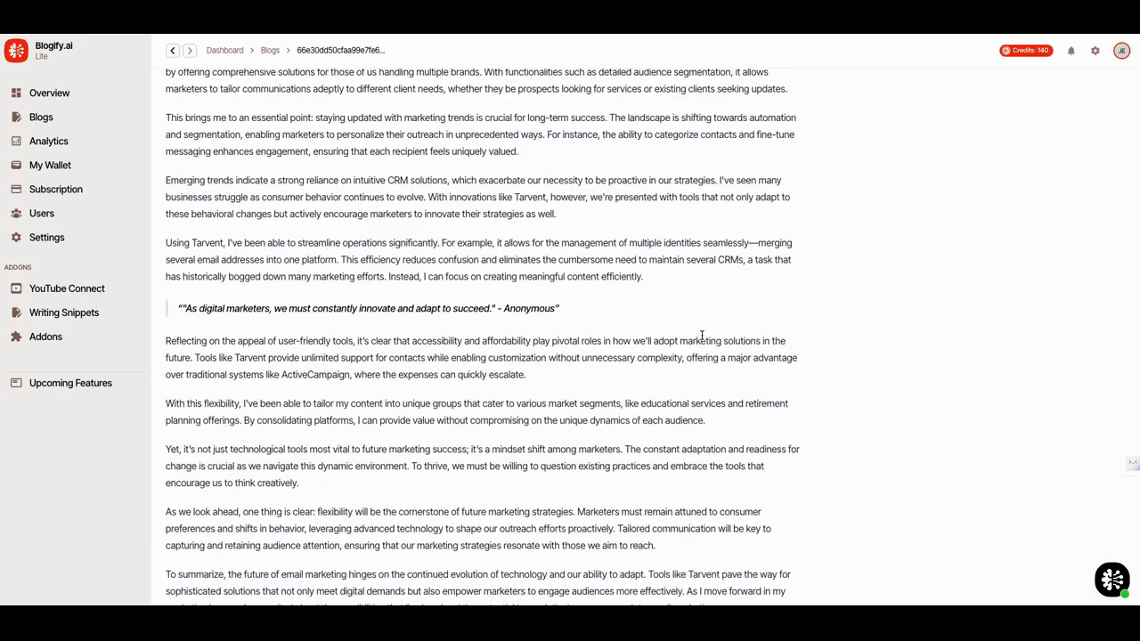
scroll(701, 338, down, 1)
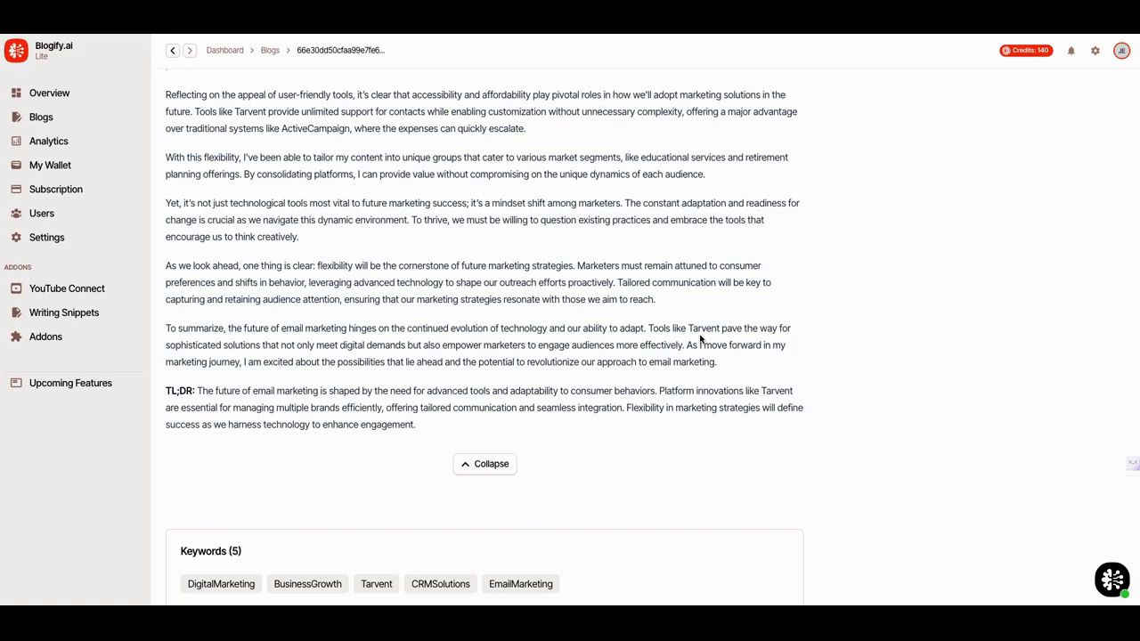
scroll(701, 339, down, 4)
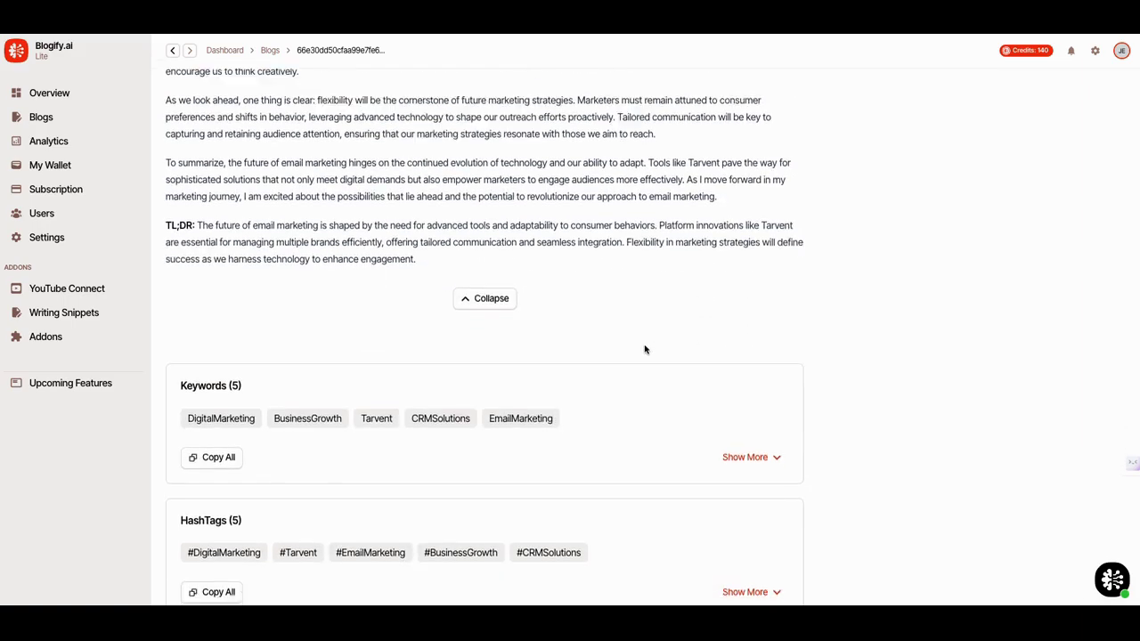
scroll(642, 353, down, 2)
scroll(636, 355, up, 20)
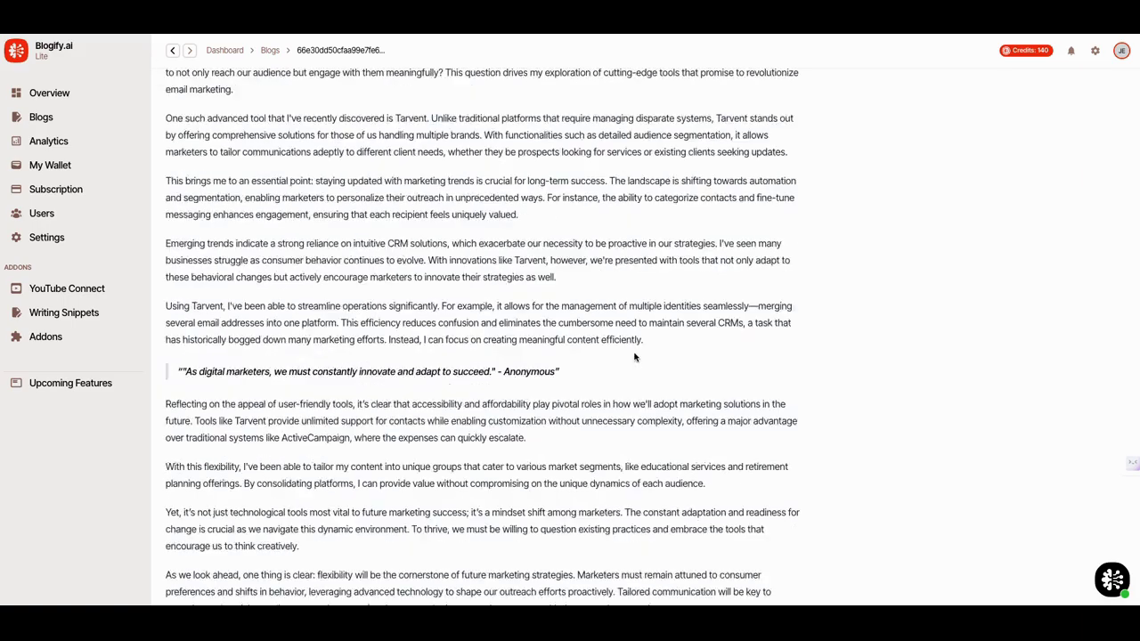
Leave the Tarvent blog for the account overview and examine its credits, earnings and blog activity figures.
scroll(635, 357, up, 15)
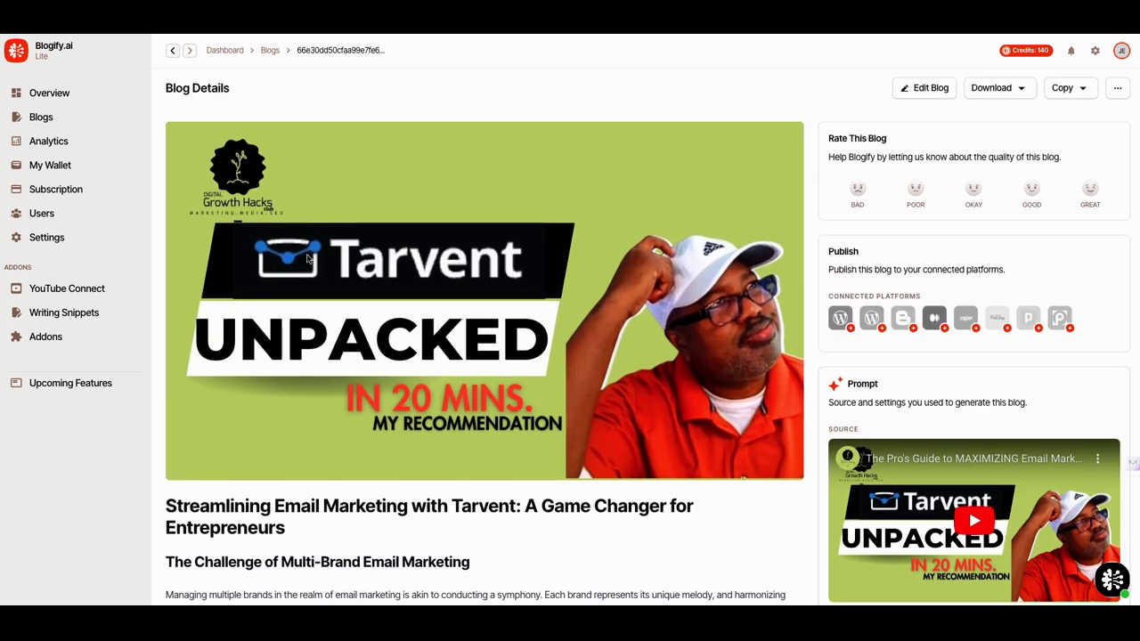
click(49, 94)
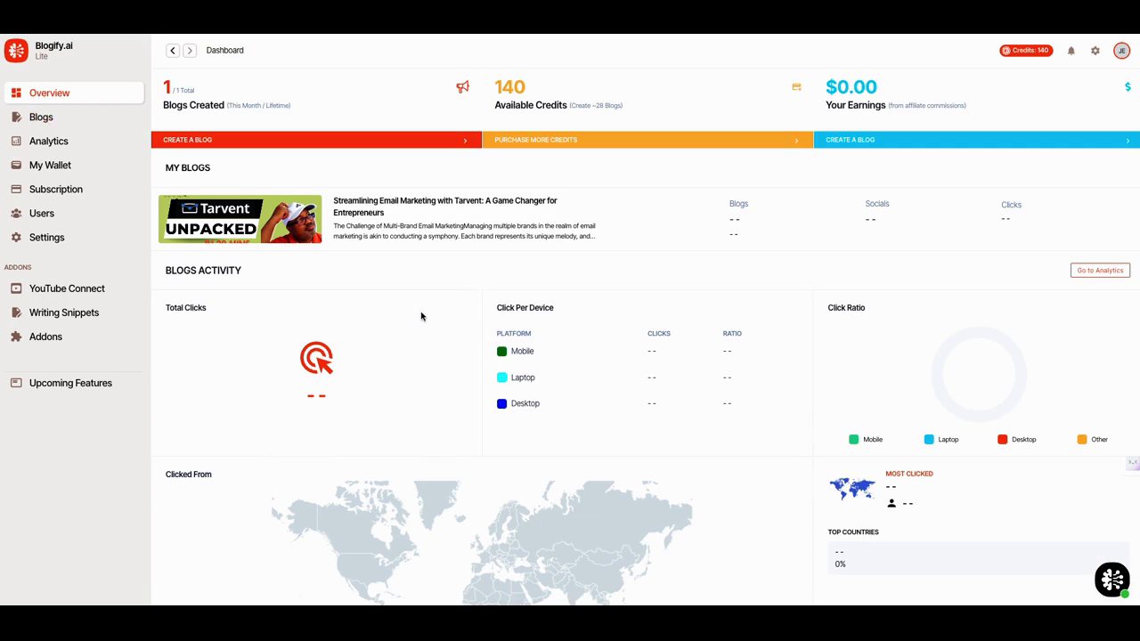
scroll(416, 327, down, 1)
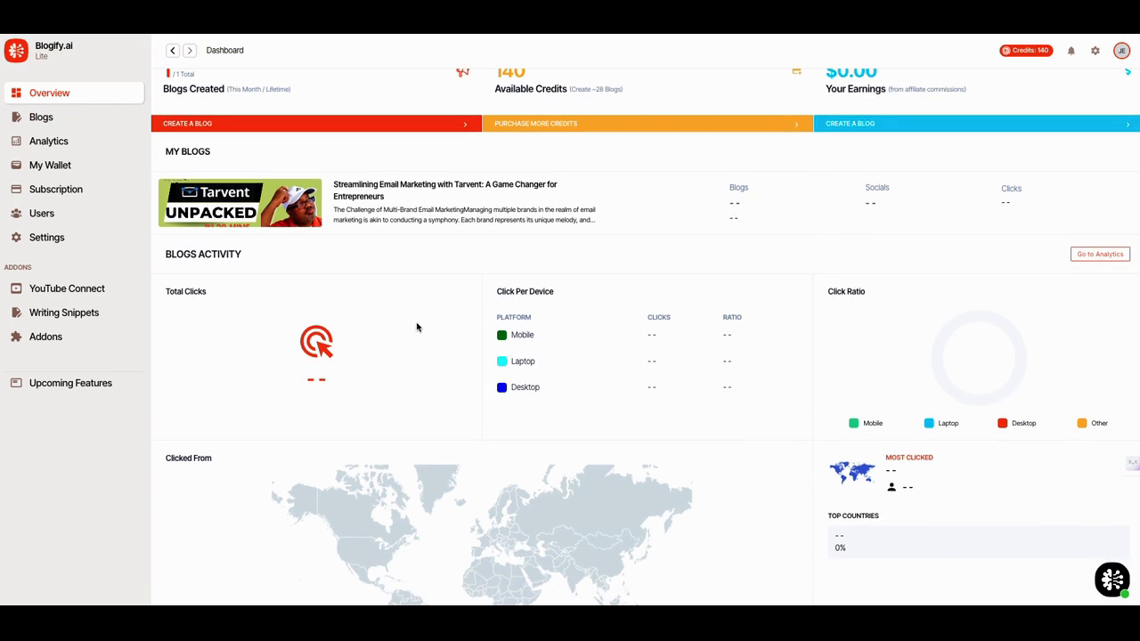
scroll(625, 451, up, 1)
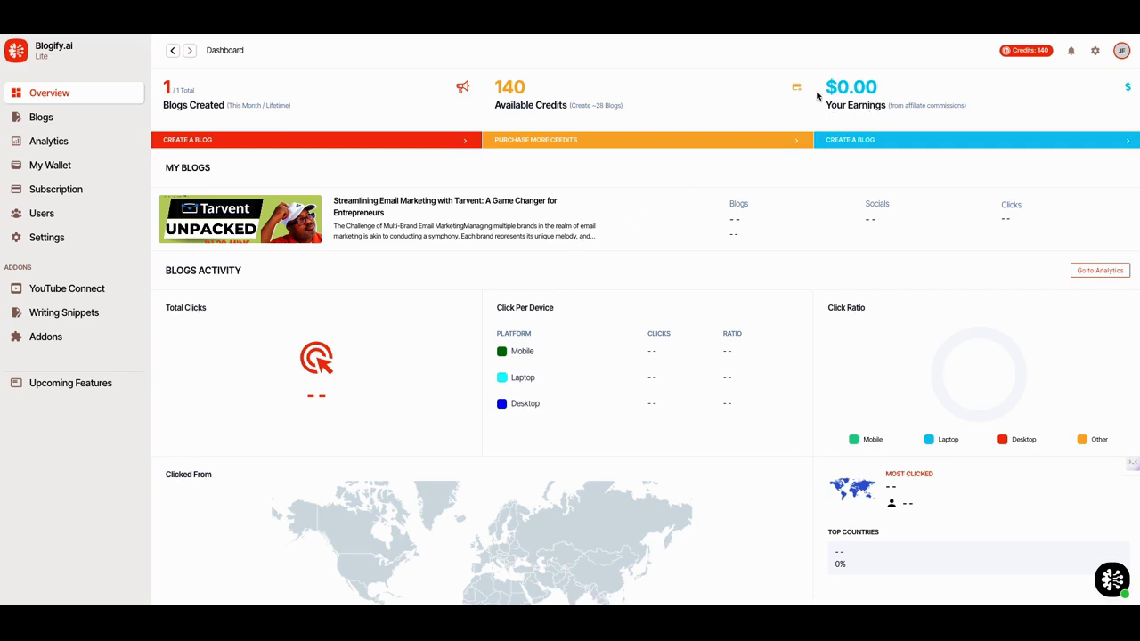
Start a new blog from the blogs list and look through the Video, Audio, Prompt and Document source options.
click(41, 117)
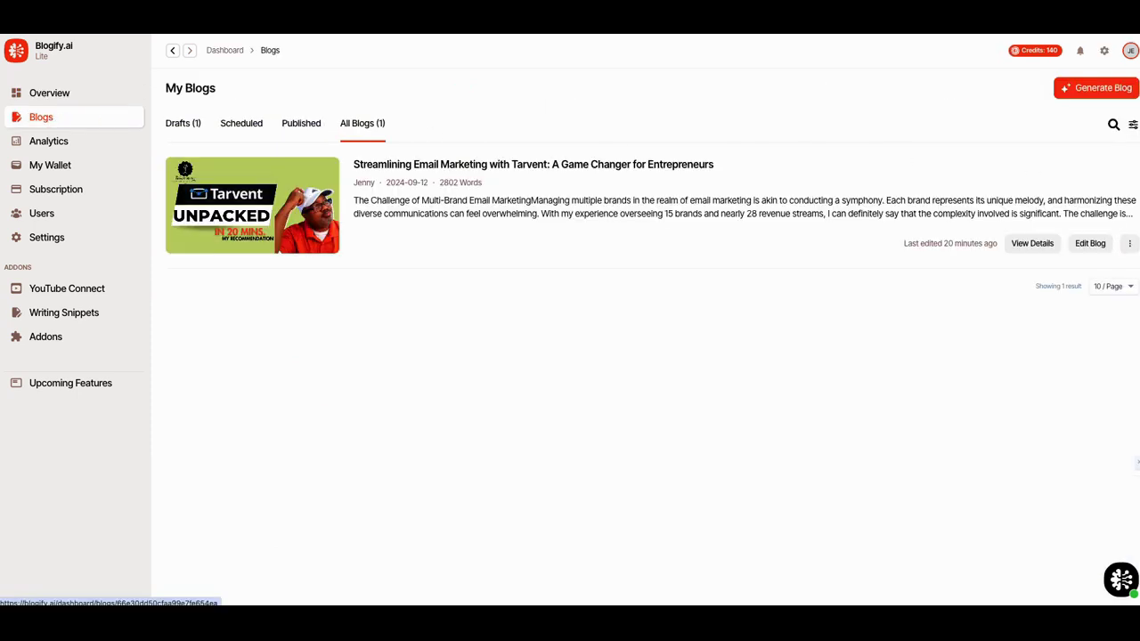
click(1095, 89)
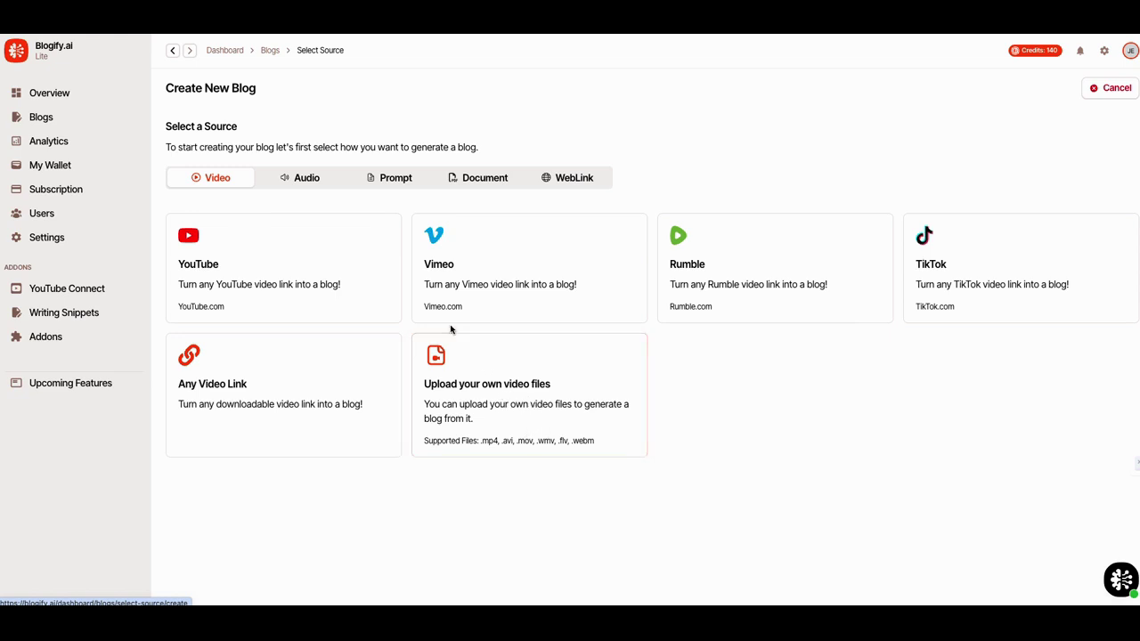
click(308, 178)
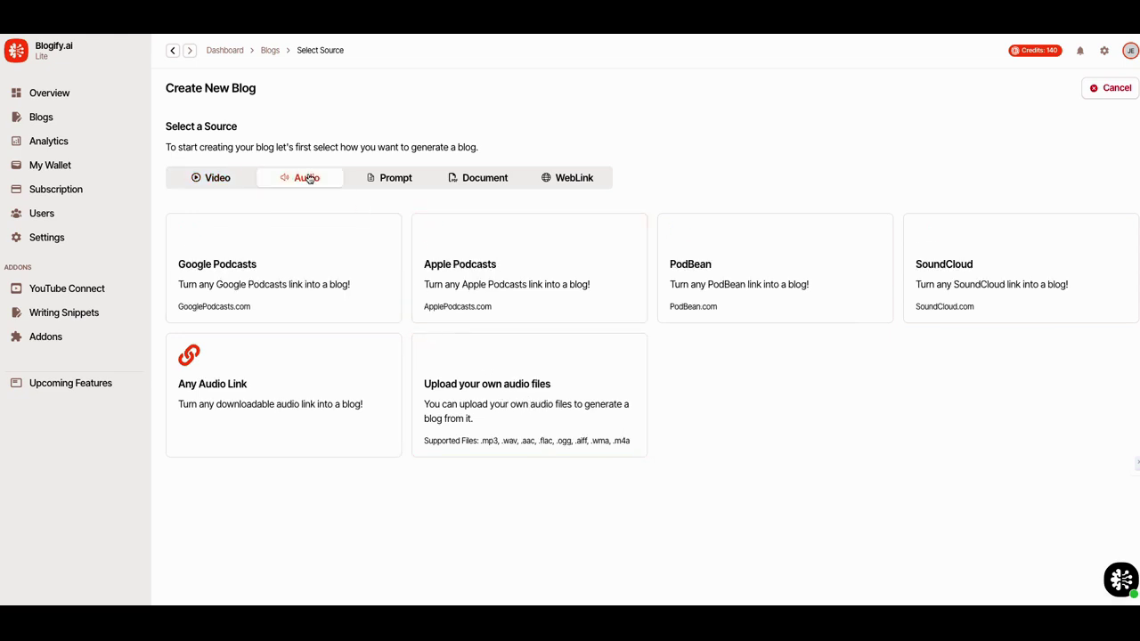
click(405, 186)
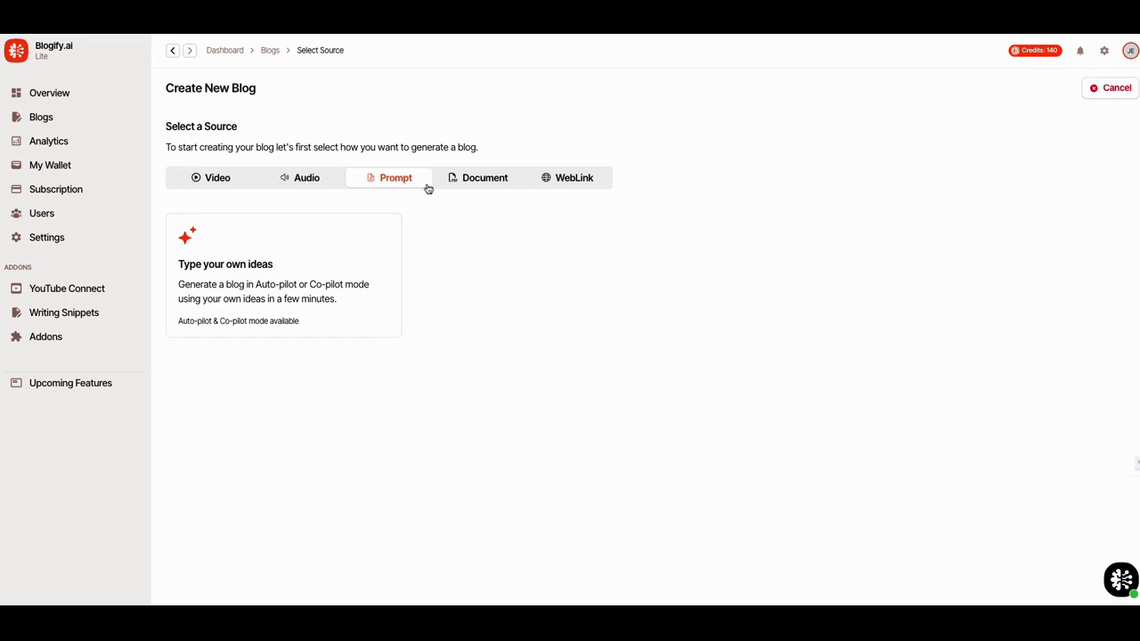
click(475, 187)
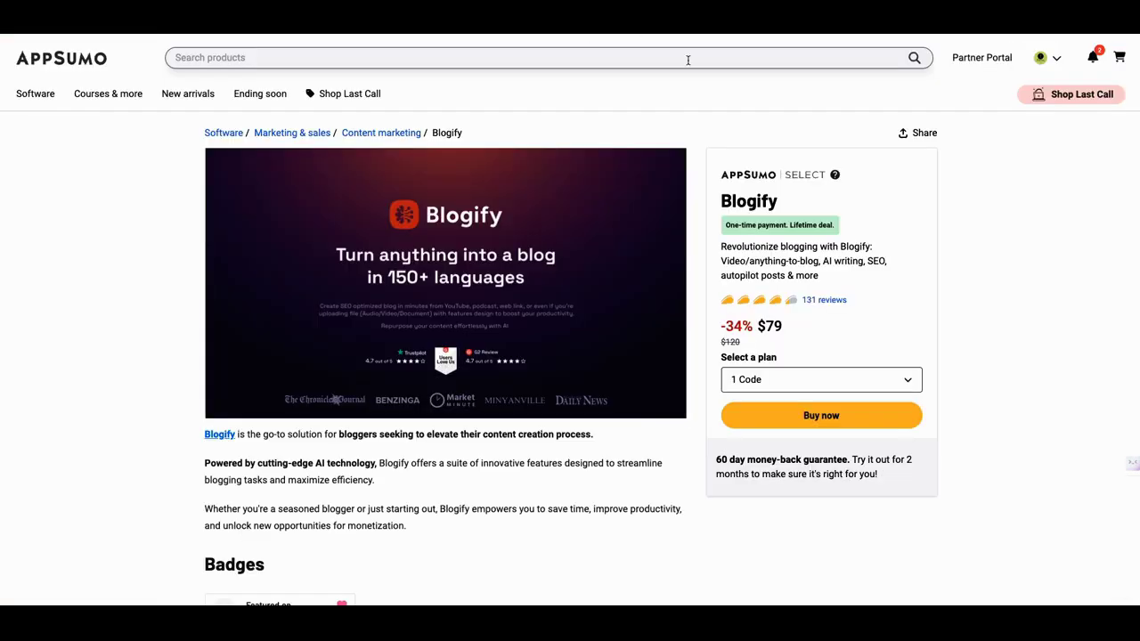
Switch to Blogify's AppSumo deal page and read its product description, badges and TL;DR summary.
mouse_move(586, 190)
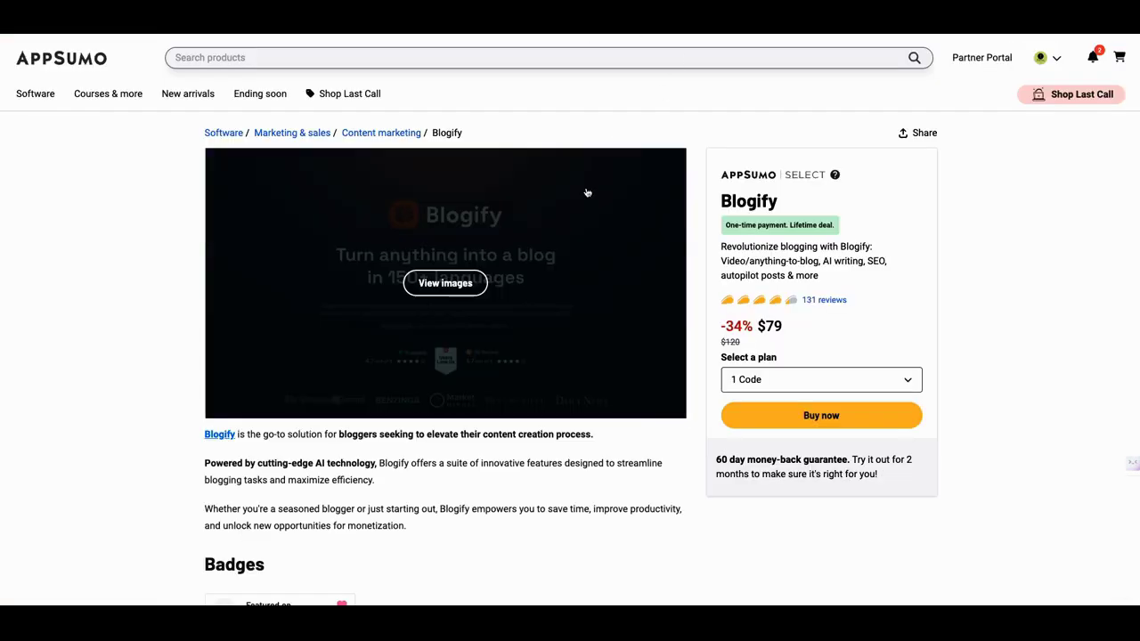
scroll(578, 231, down, 1)
scroll(580, 256, down, 10)
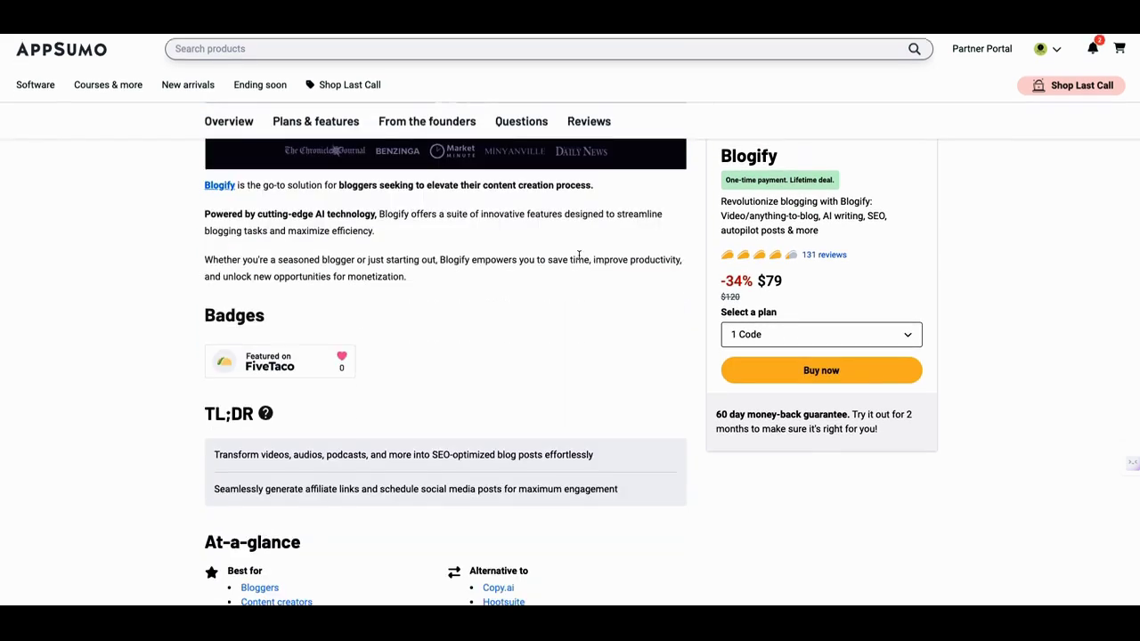